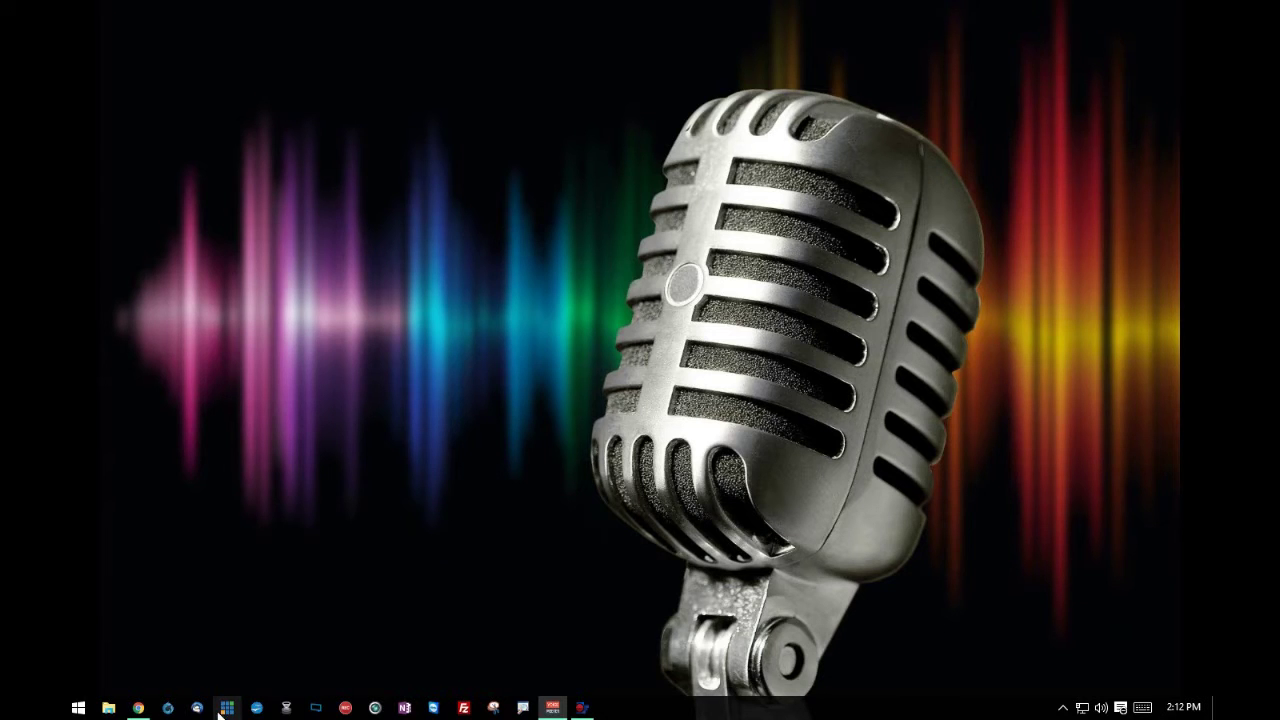
# Launch vMix and bring up the Input Select dialog for a new input
pyautogui.click(229, 708)
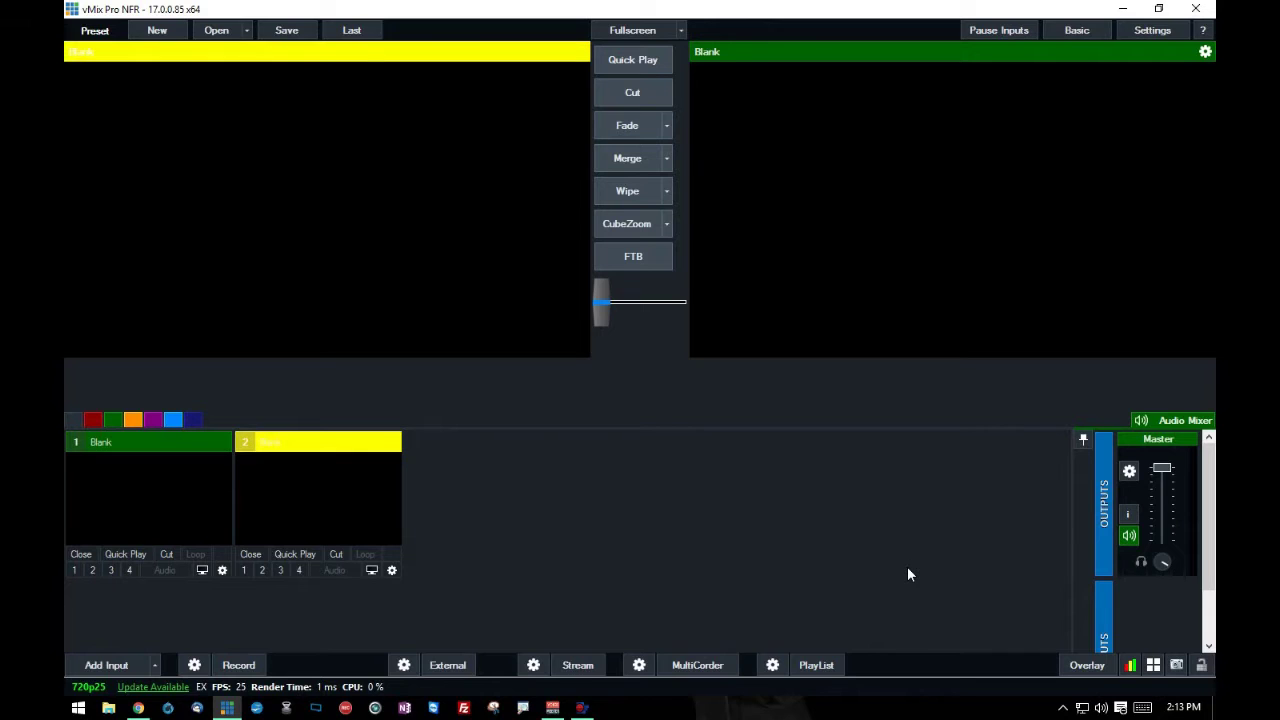
pyautogui.click(102, 667)
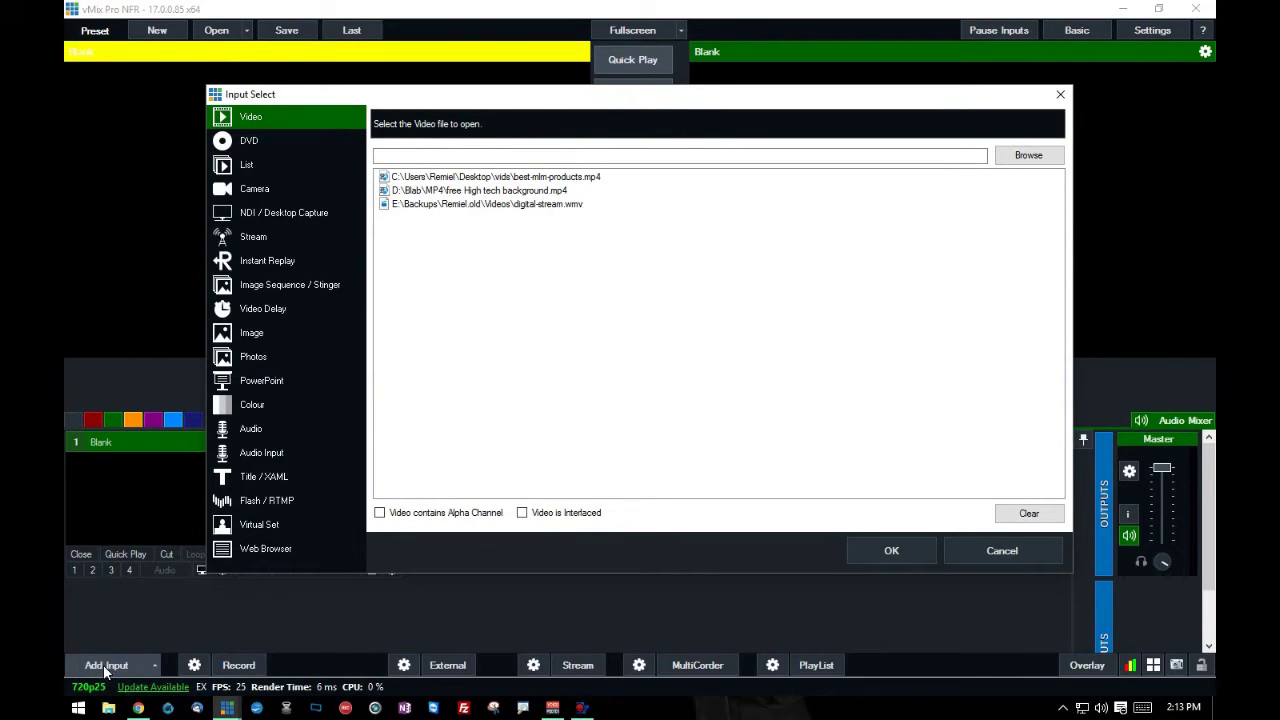
# Add the Logitech HD Pro Webcam C920 as a camera input at 1280x720
pyautogui.click(267, 192)
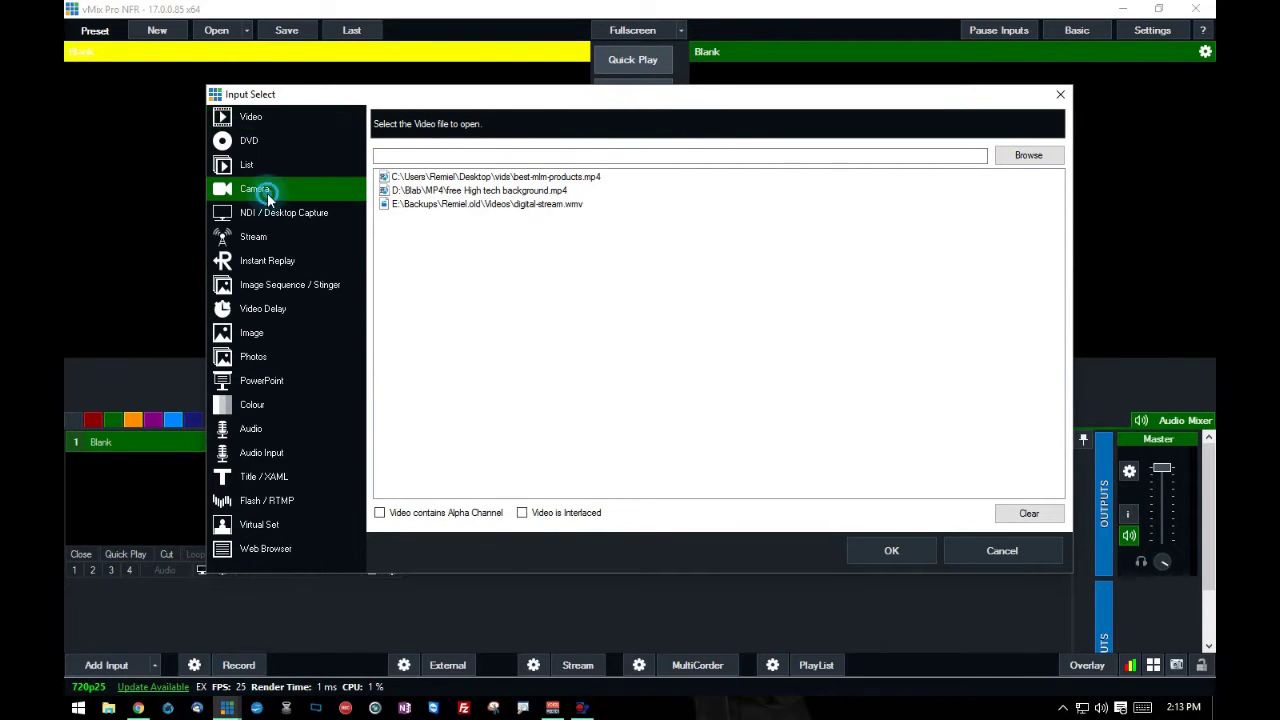
pyautogui.click(784, 117)
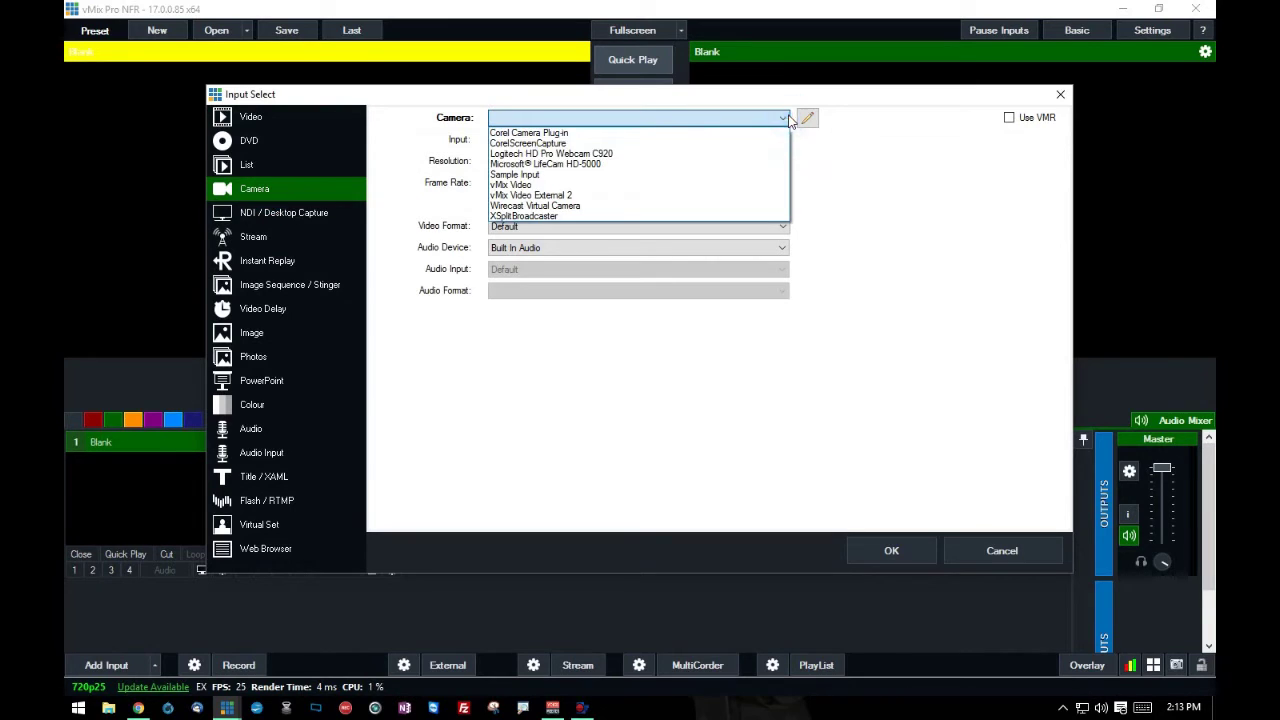
pyautogui.click(680, 158)
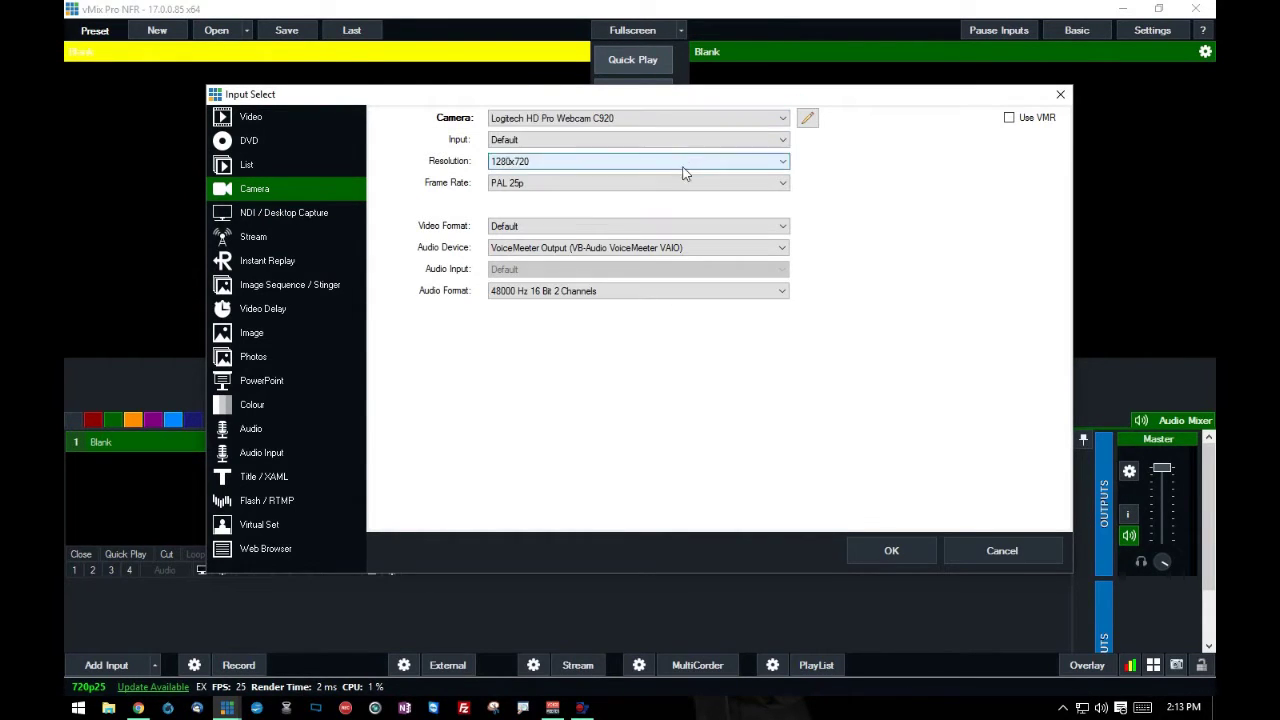
pyautogui.click(893, 550)
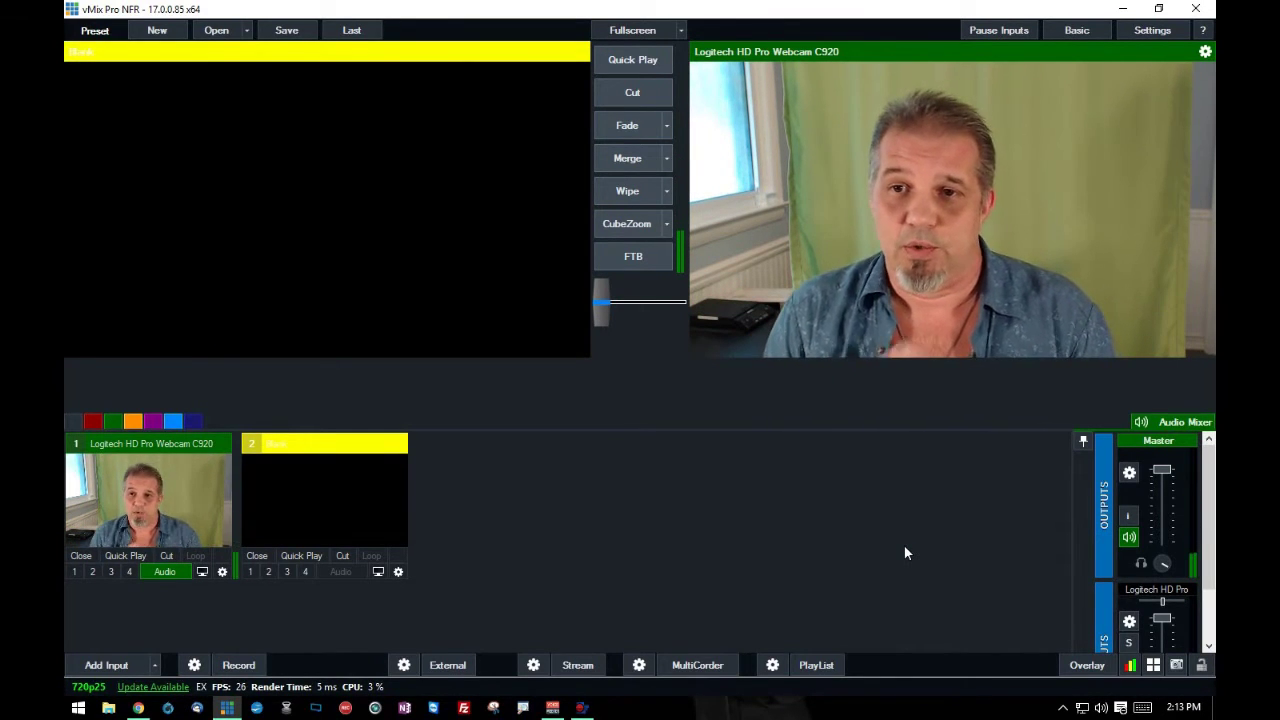
# Load the webcam input into Preview and scroll the Audio Mixer to its strip
pyautogui.click(174, 485)
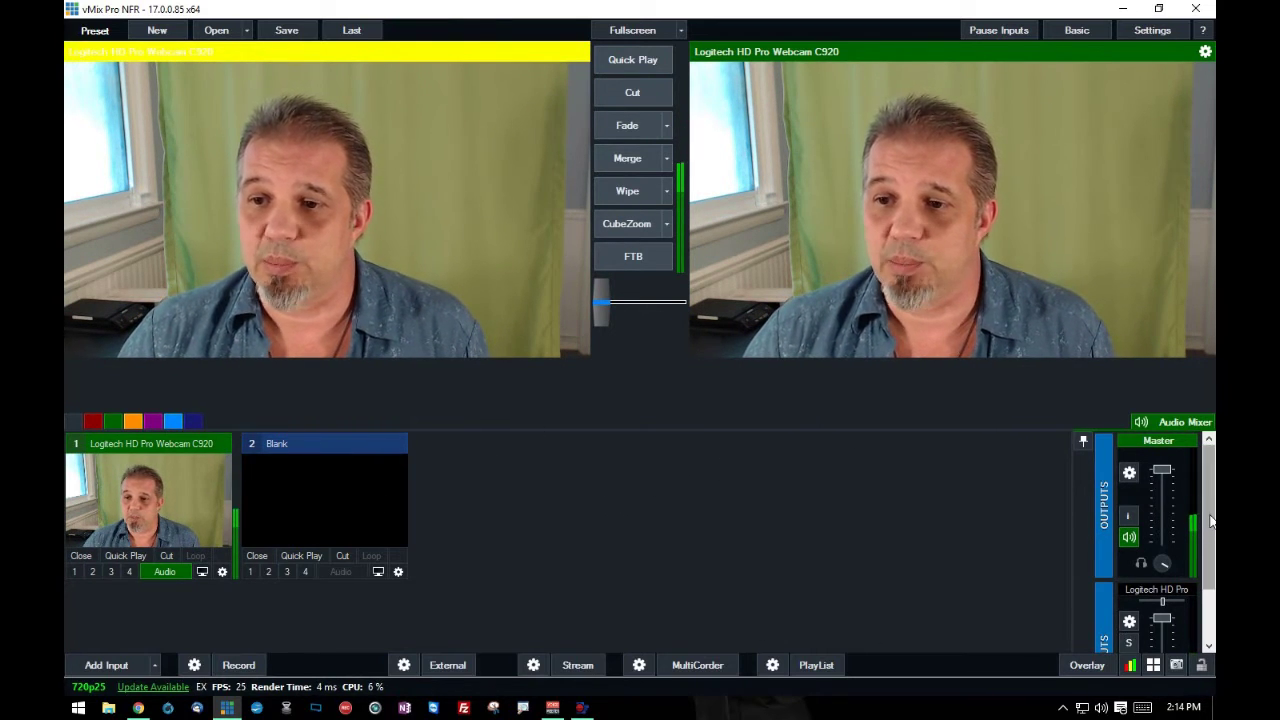
pyautogui.scroll(-2, 1170, 570)
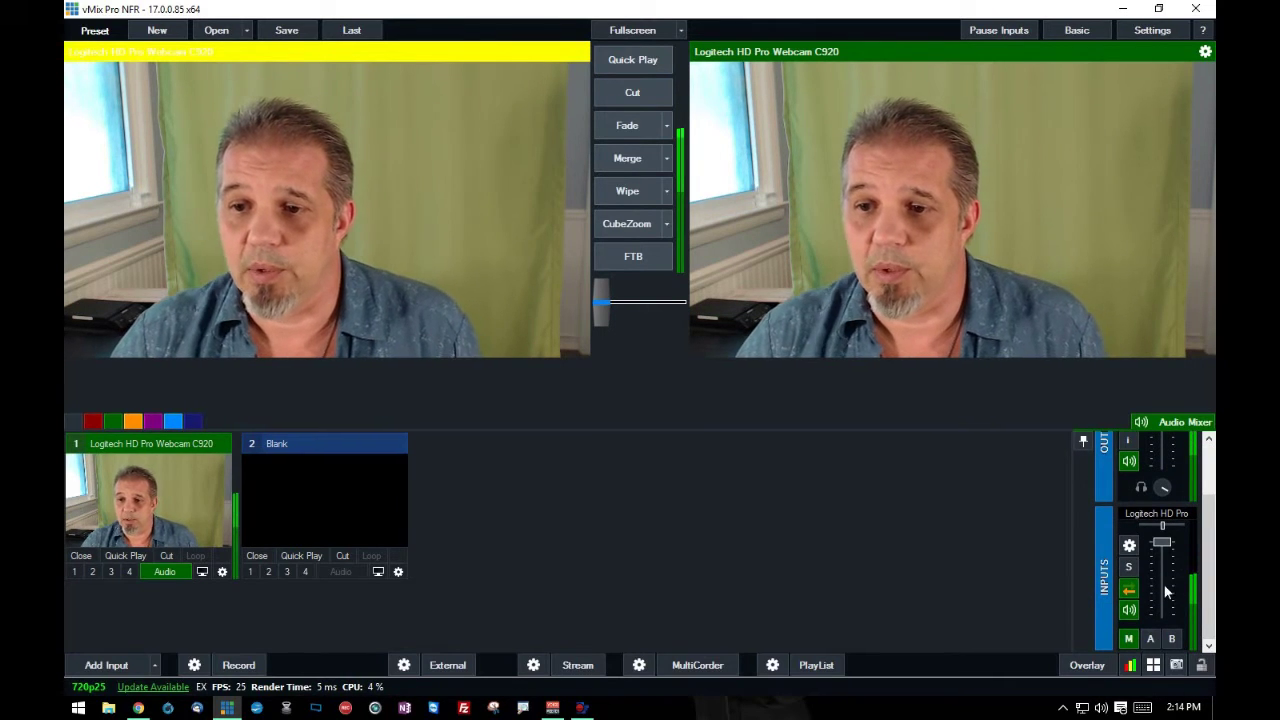
pyautogui.moveTo(1157, 612)
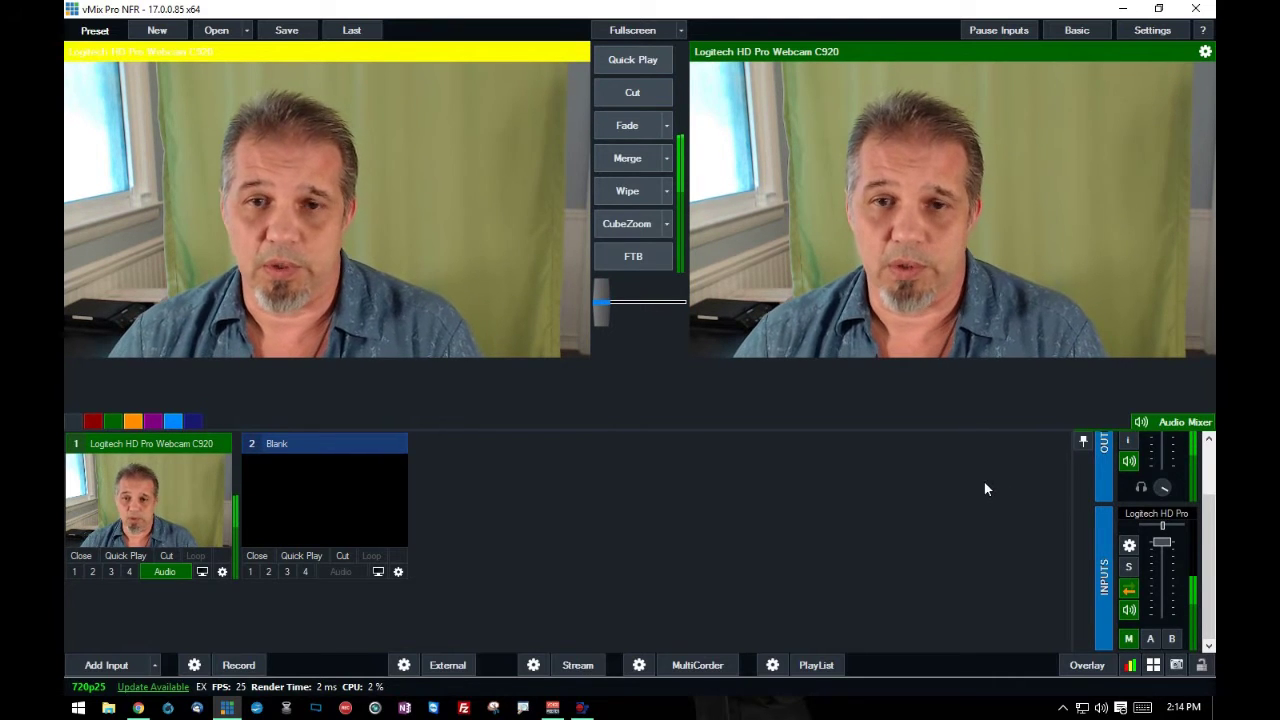
# Switch off audio on the Logitech webcam strip in the Audio Mixer
pyautogui.click(1130, 610)
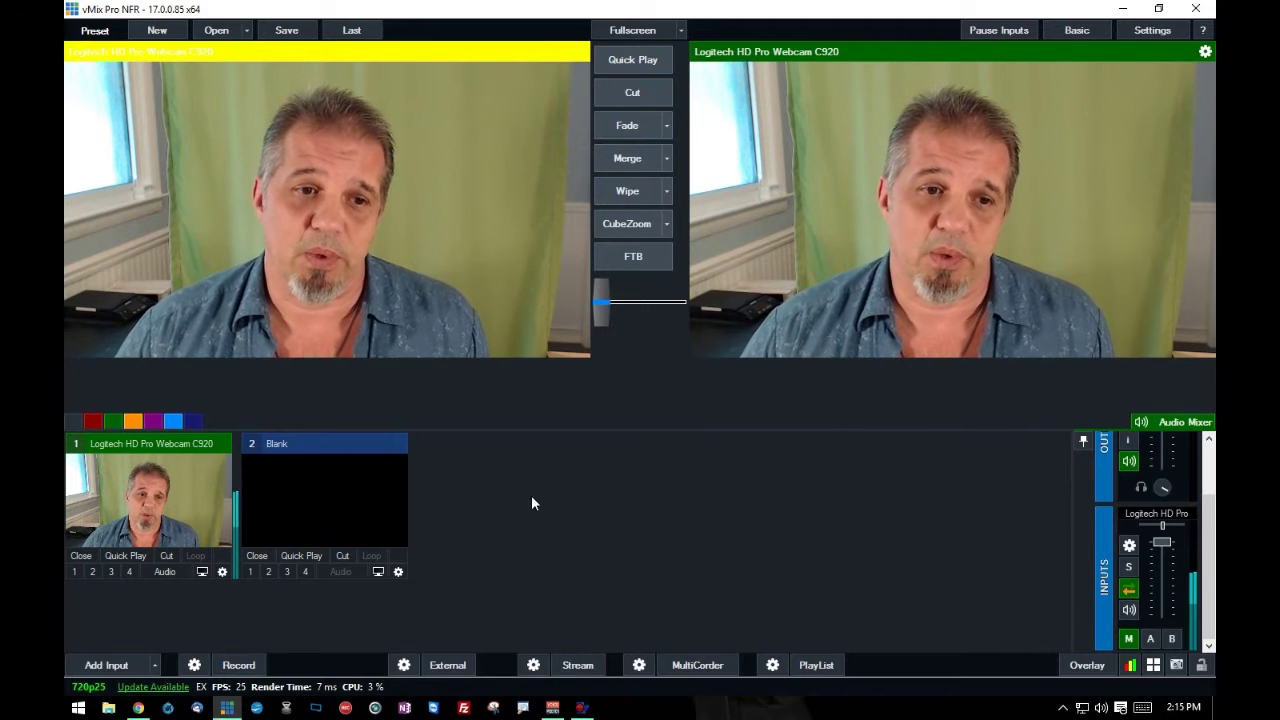
# Add a NewsHD5 lower-third title input from the Title / XAML templates
pyautogui.click(100, 666)
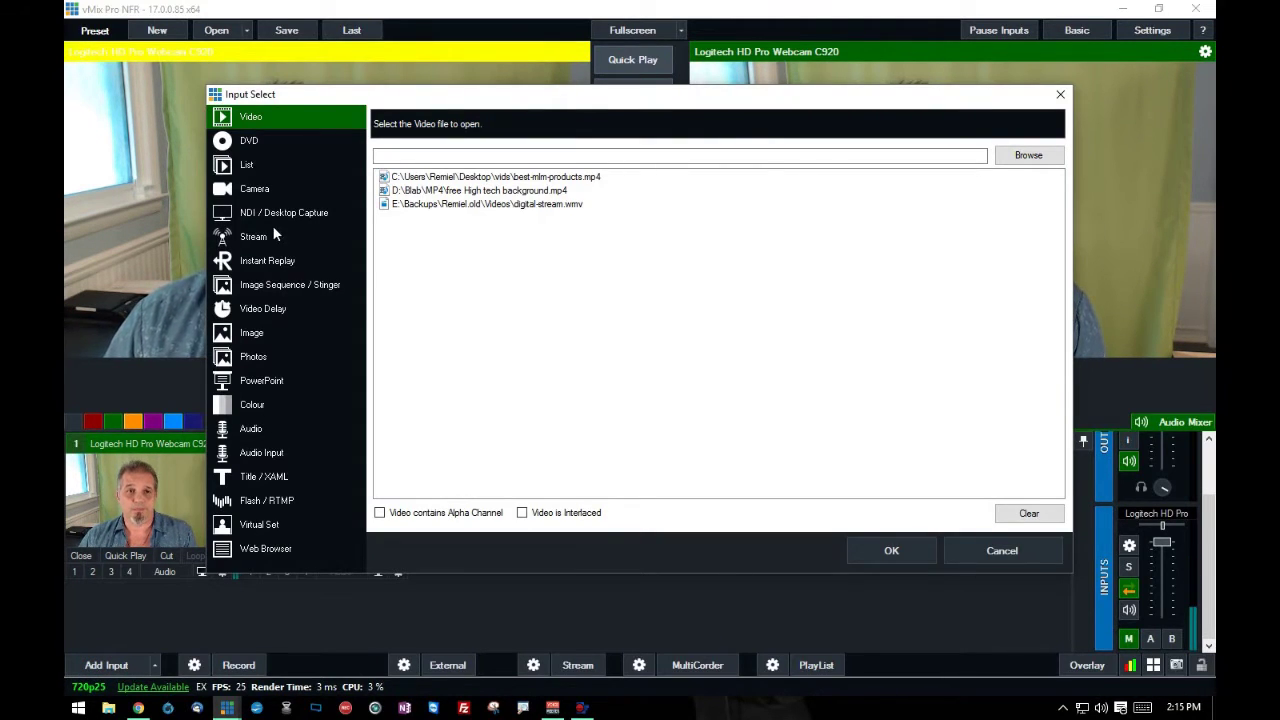
pyautogui.click(264, 478)
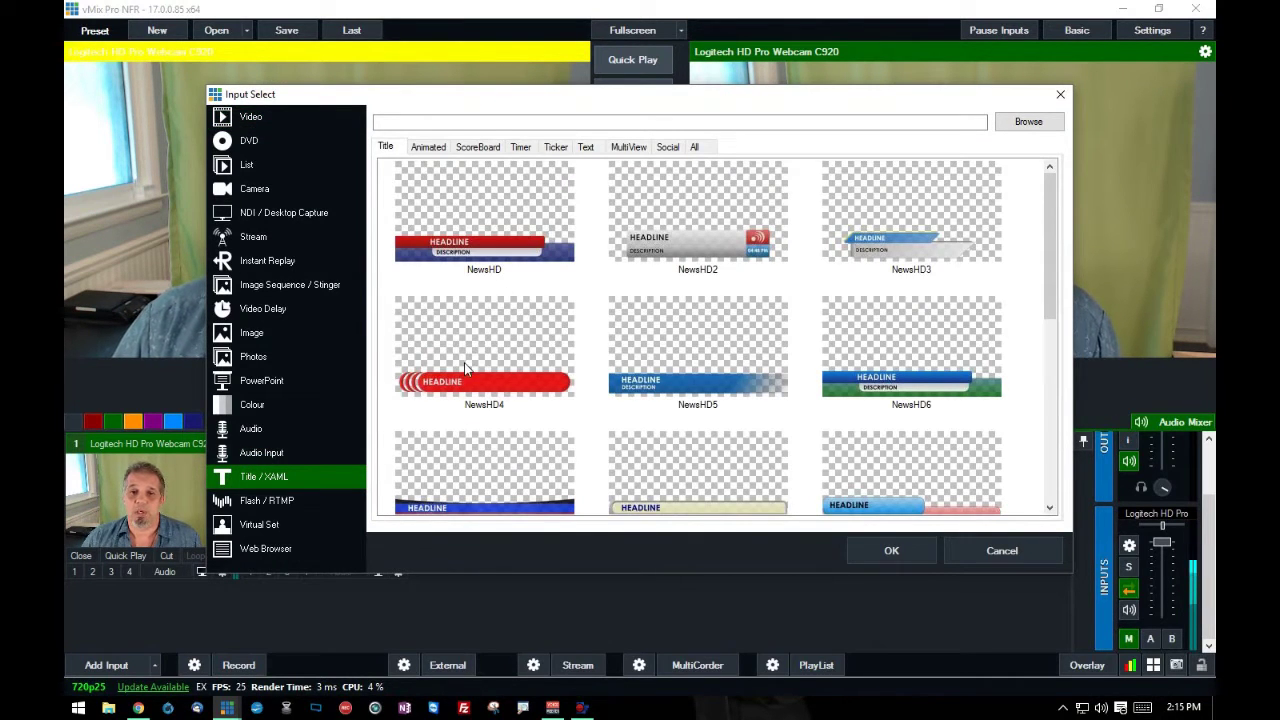
pyautogui.click(661, 369)
pyautogui.click(893, 550)
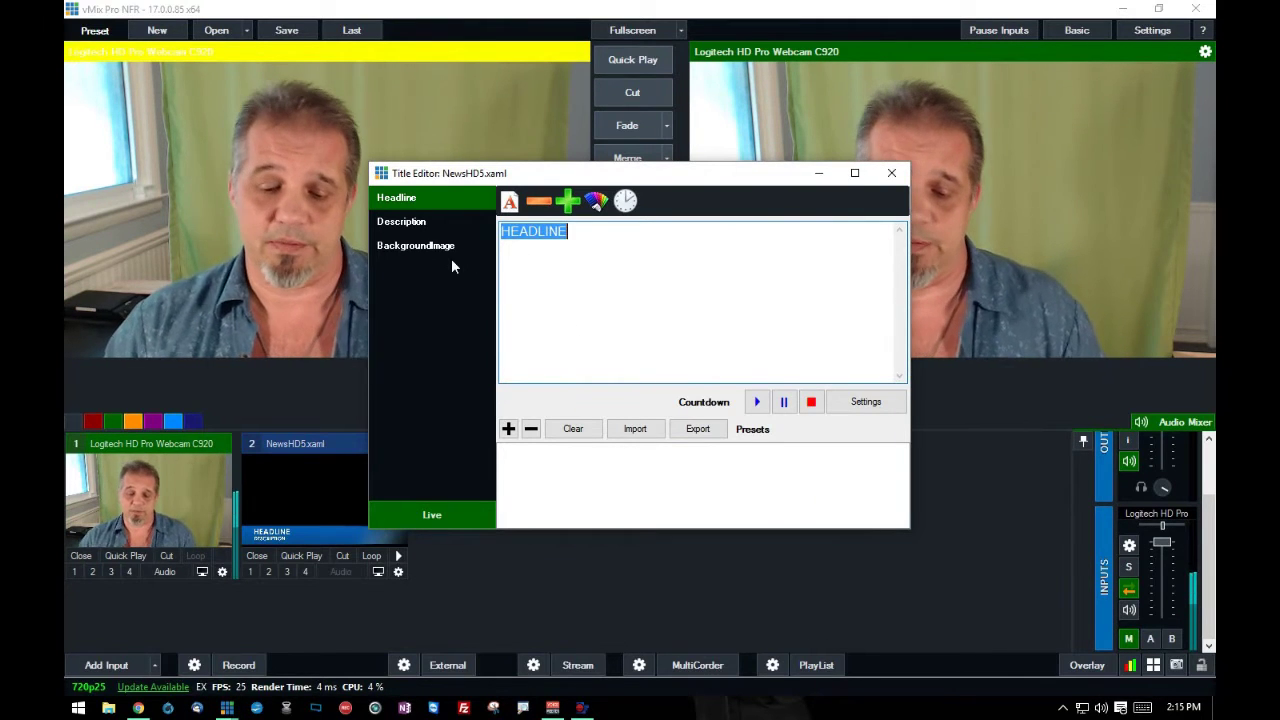
# Set the title's headline to the presenter's handle and its description to 'BCBLive!'
pyautogui.write('@LelandBest')
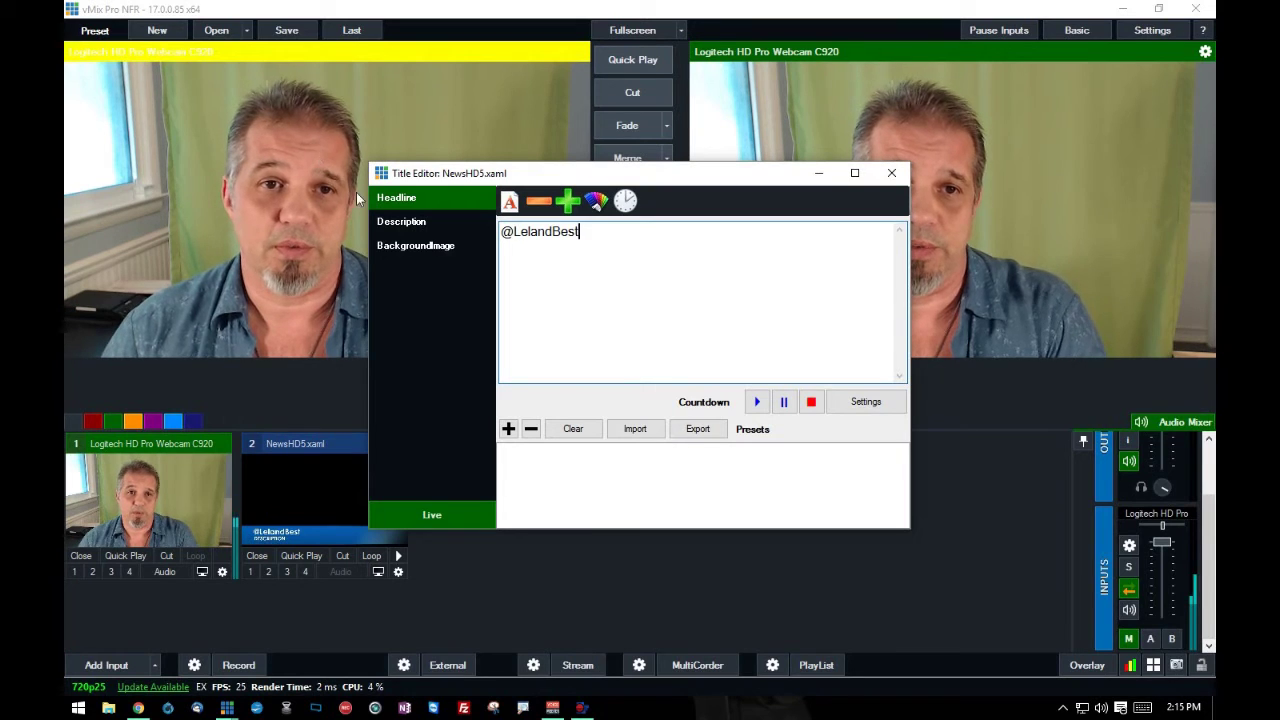
pyautogui.click(424, 221)
pyautogui.moveTo(588, 240); pyautogui.dragTo(503, 250)
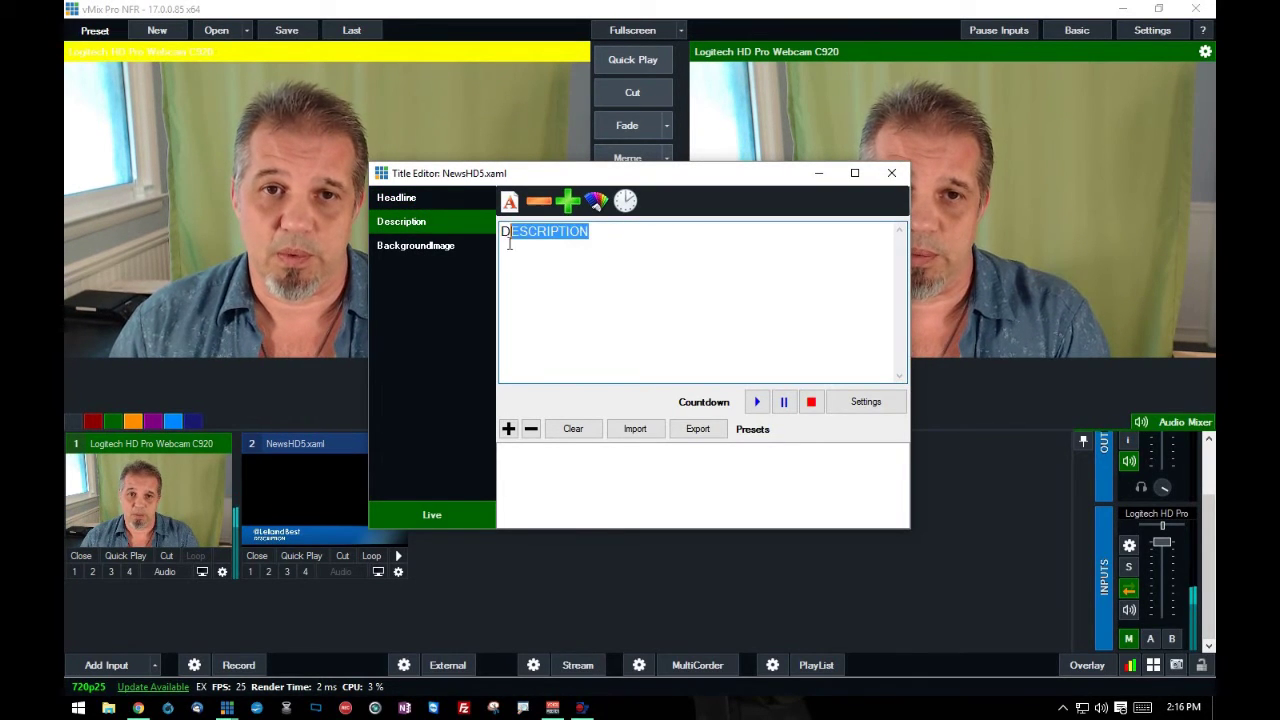
pyautogui.write('BCB')
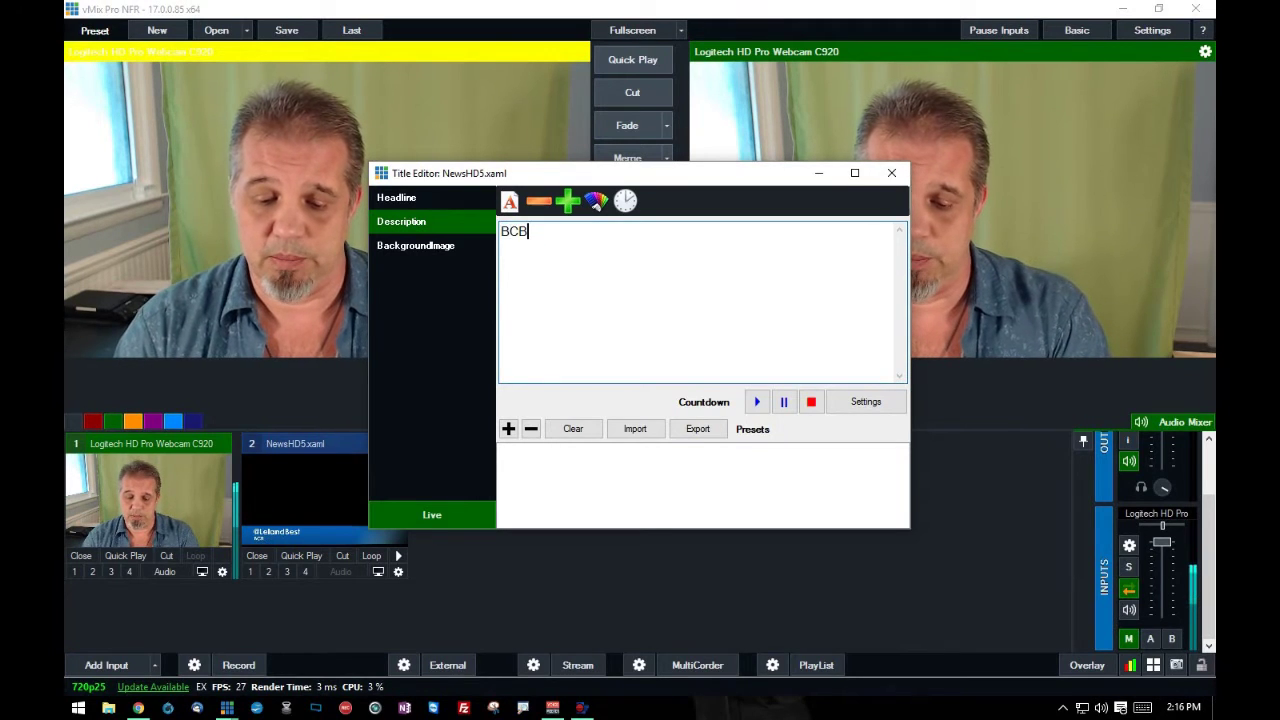
pyautogui.write('Live!')
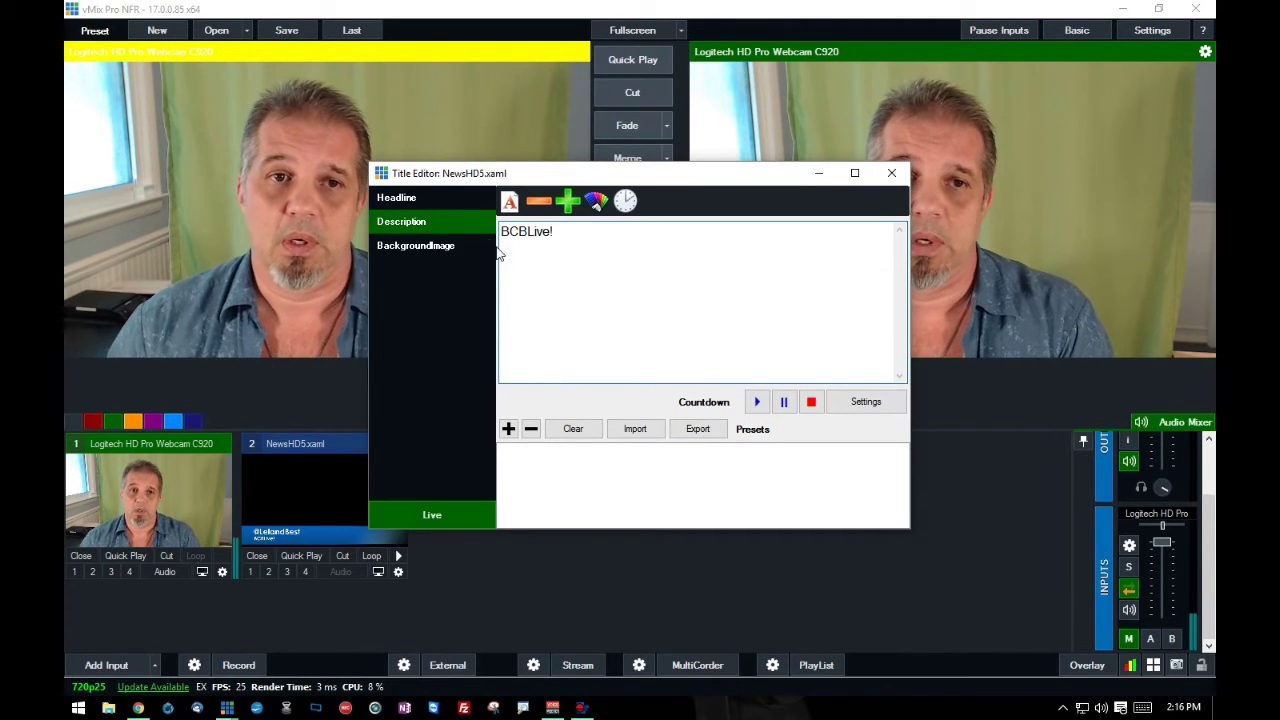
pyautogui.click(451, 247)
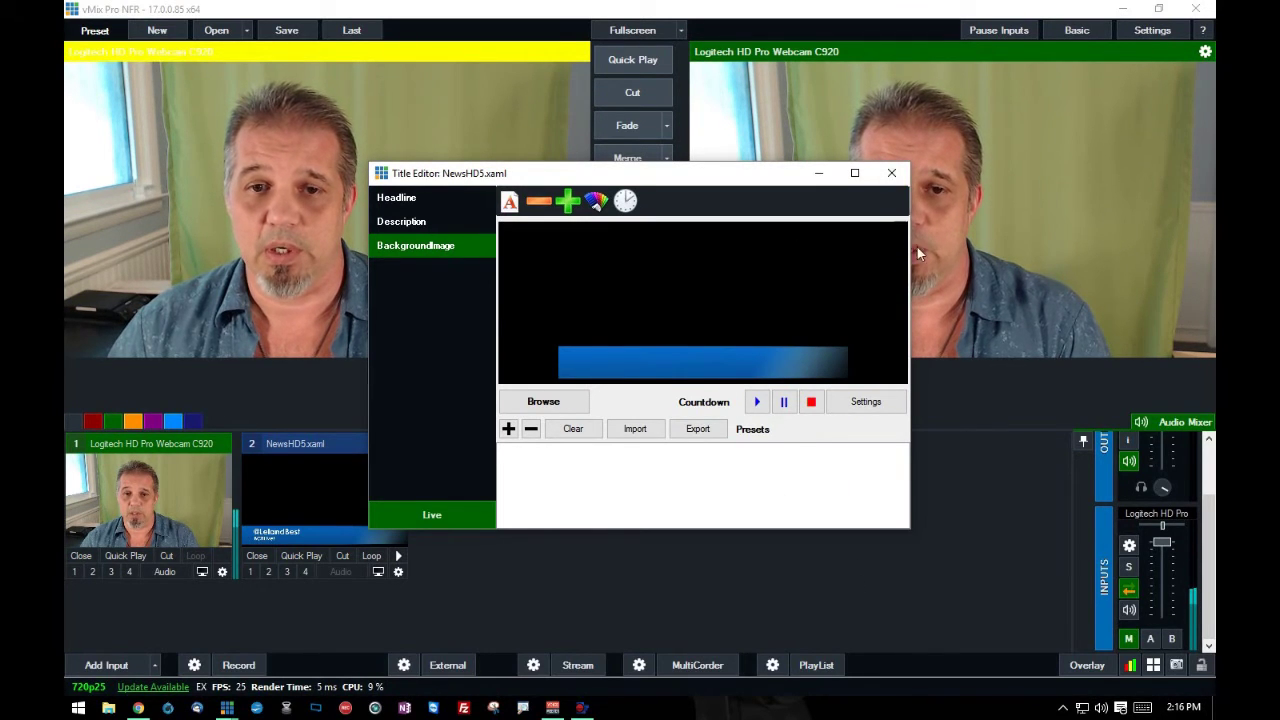
pyautogui.click(892, 174)
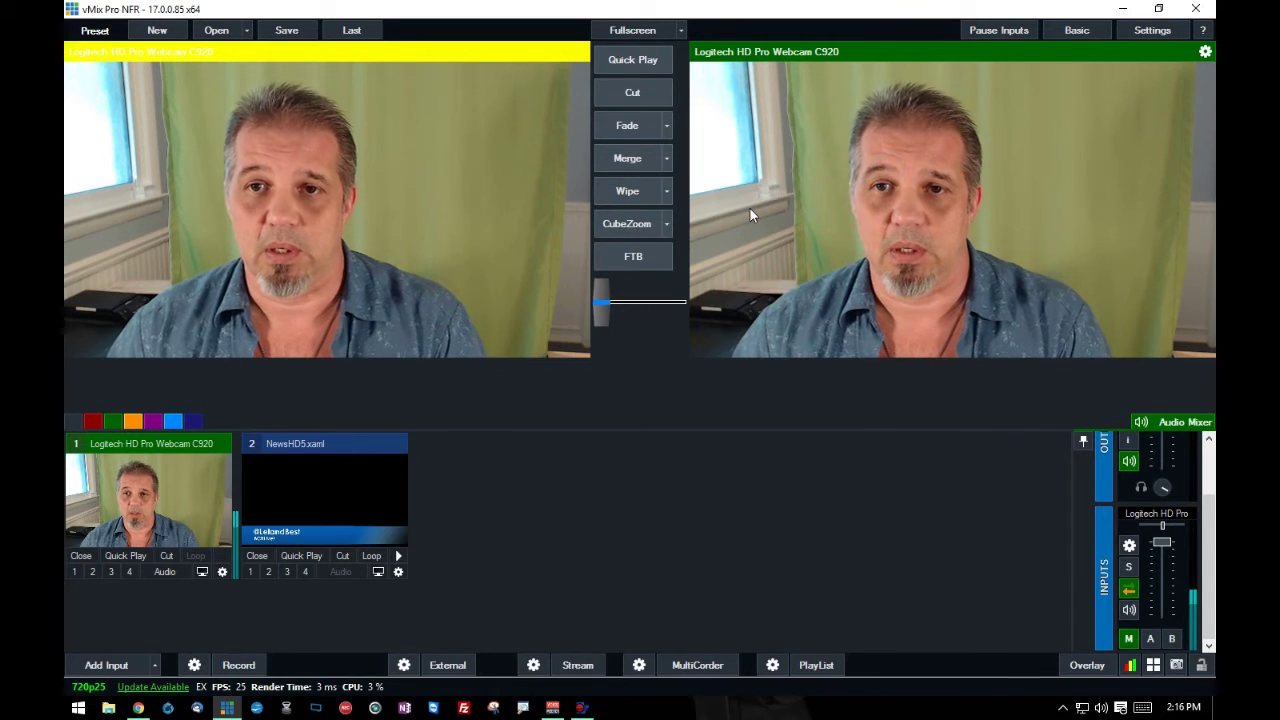
# Overlay the NewsHD5 lower third on output, leaving the webcam's audio switched off
pyautogui.click(249, 570)
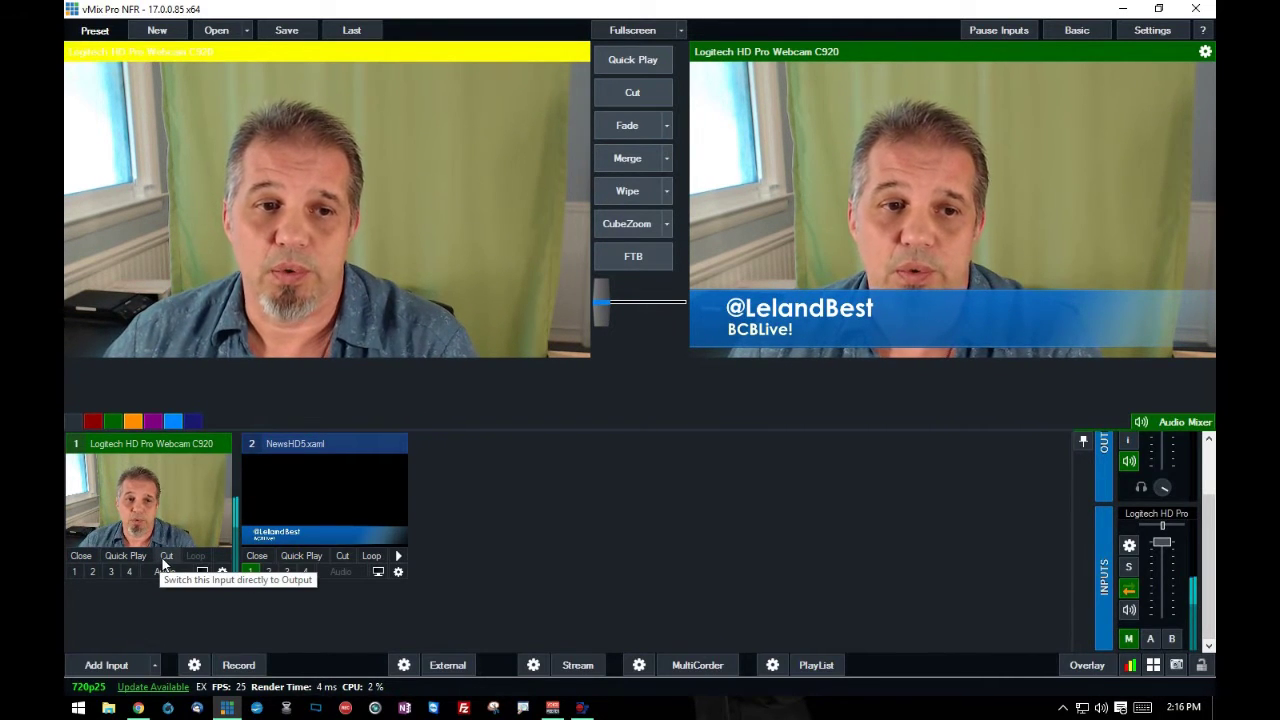
pyautogui.click(165, 569)
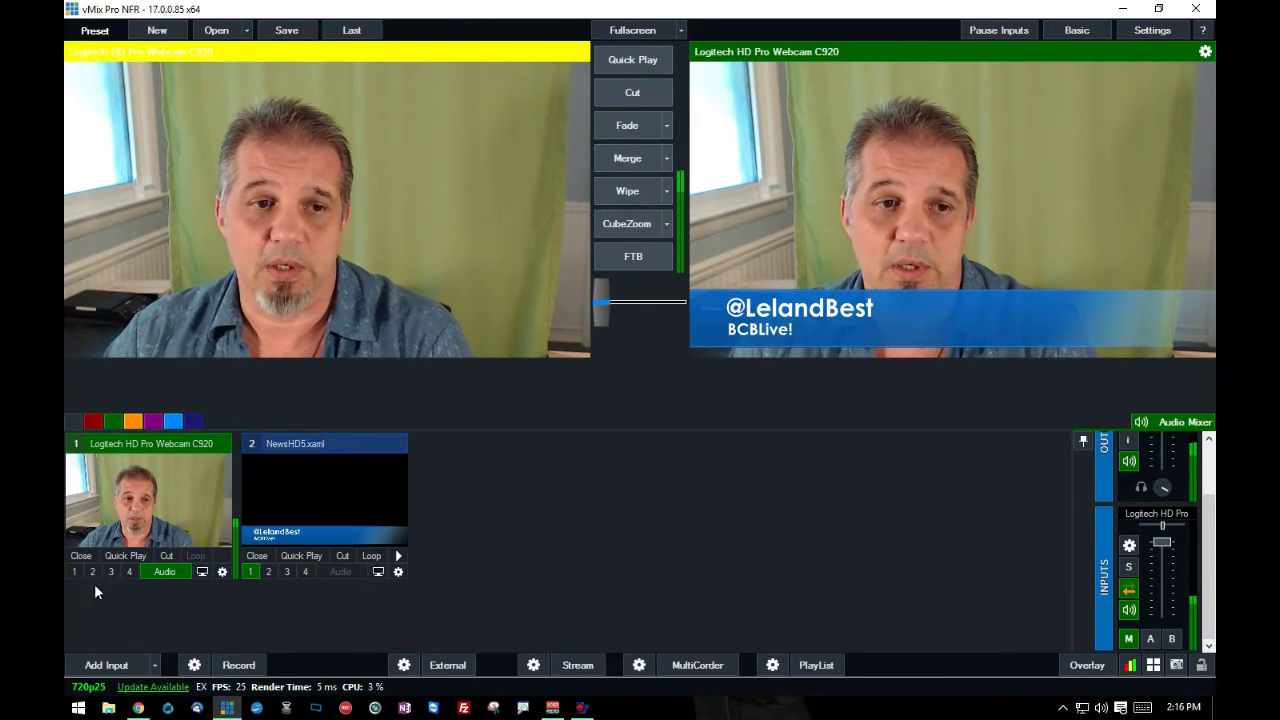
pyautogui.click(184, 576)
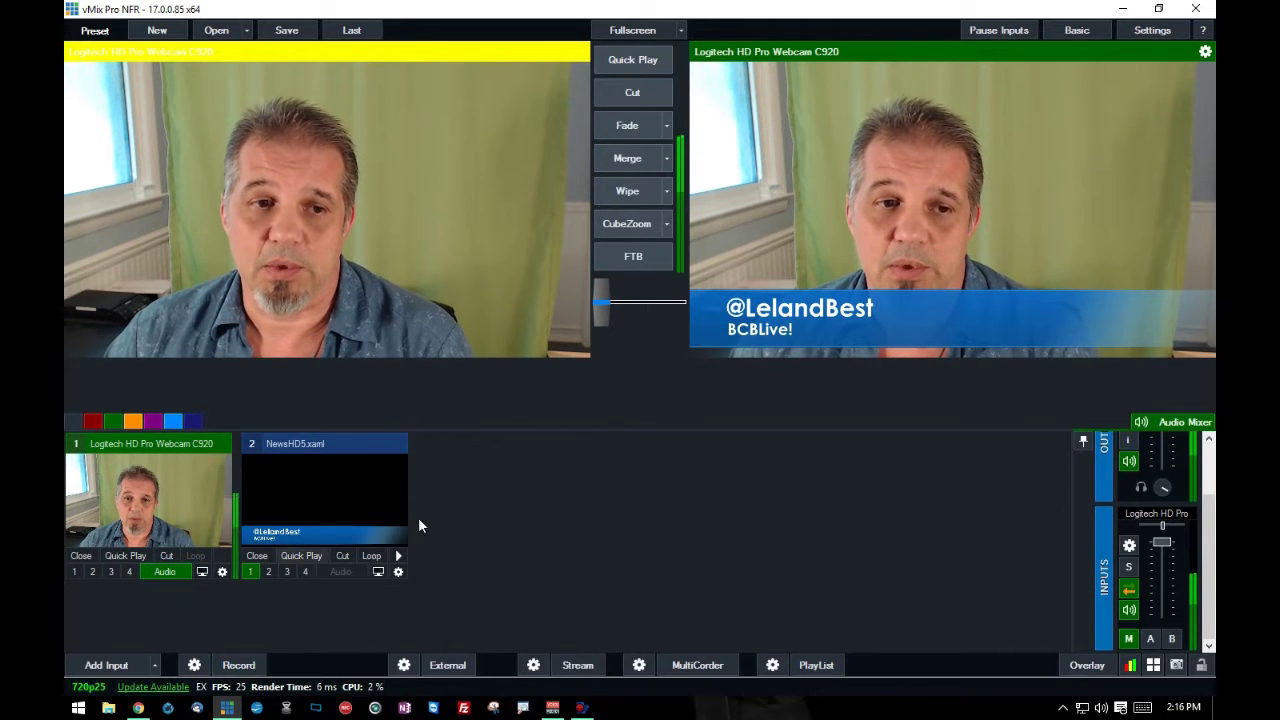
pyautogui.click(178, 571)
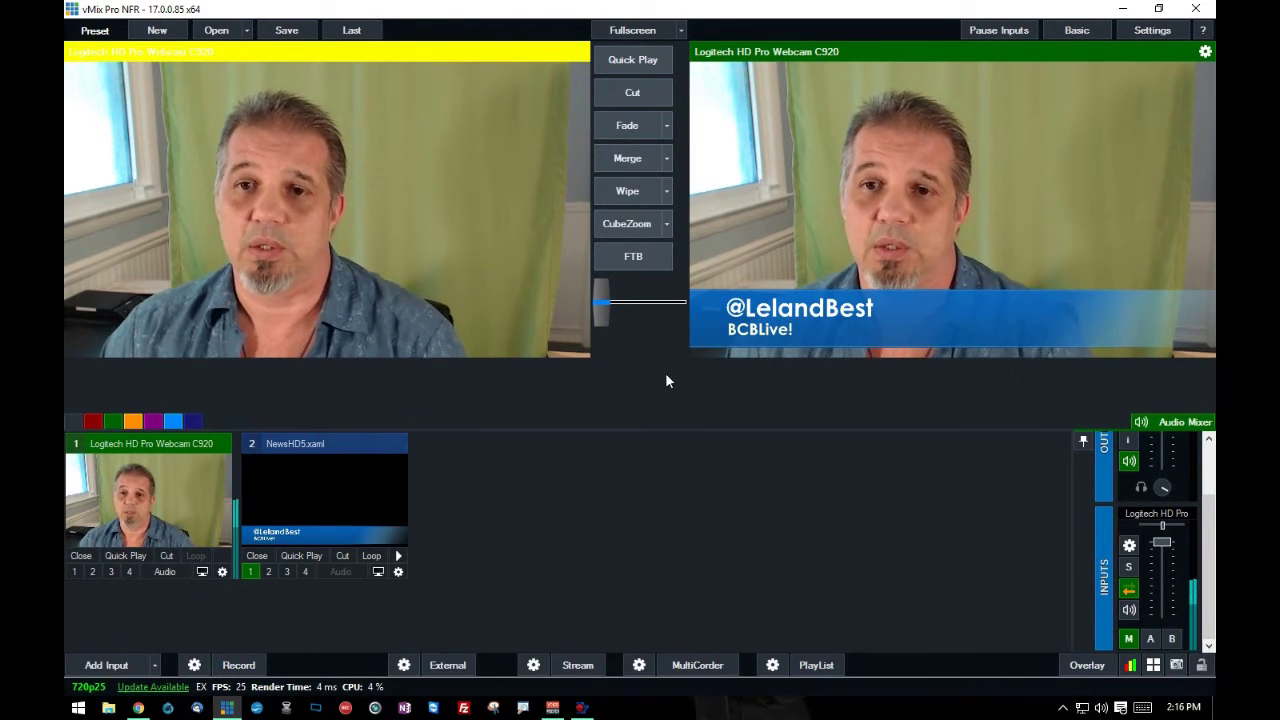
pyautogui.scroll(2, 1175, 473)
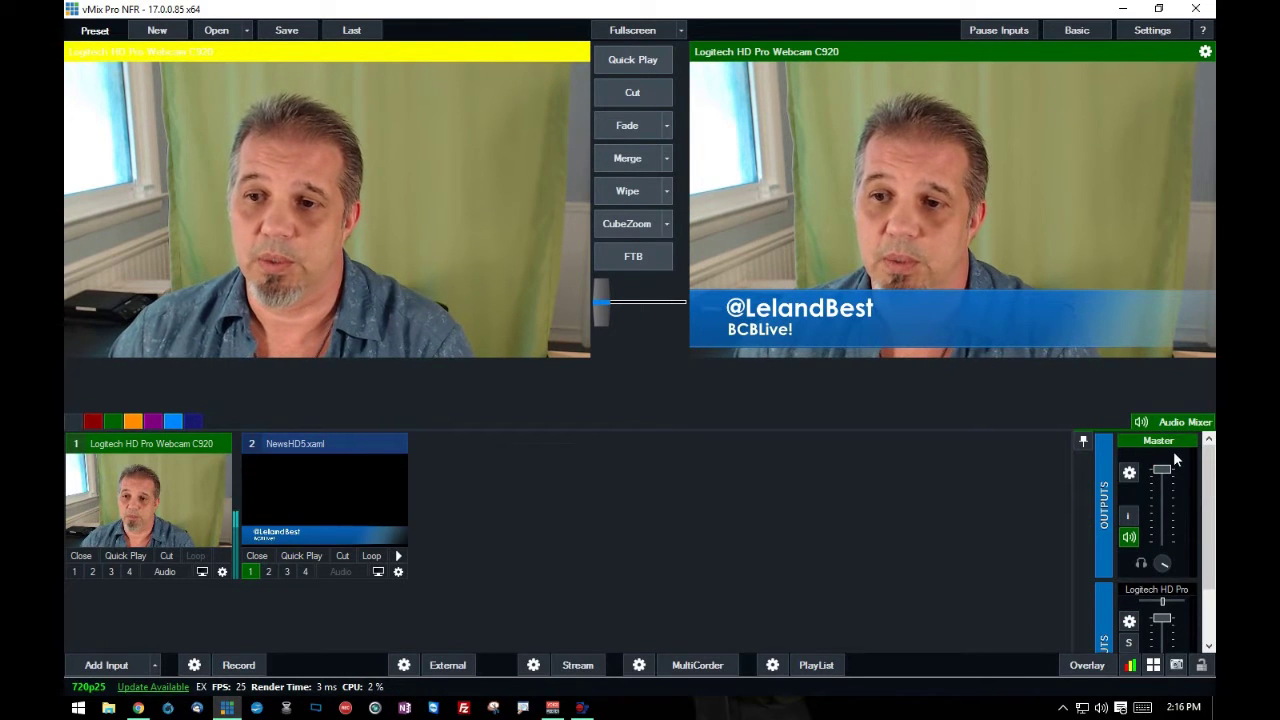
pyautogui.click(162, 572)
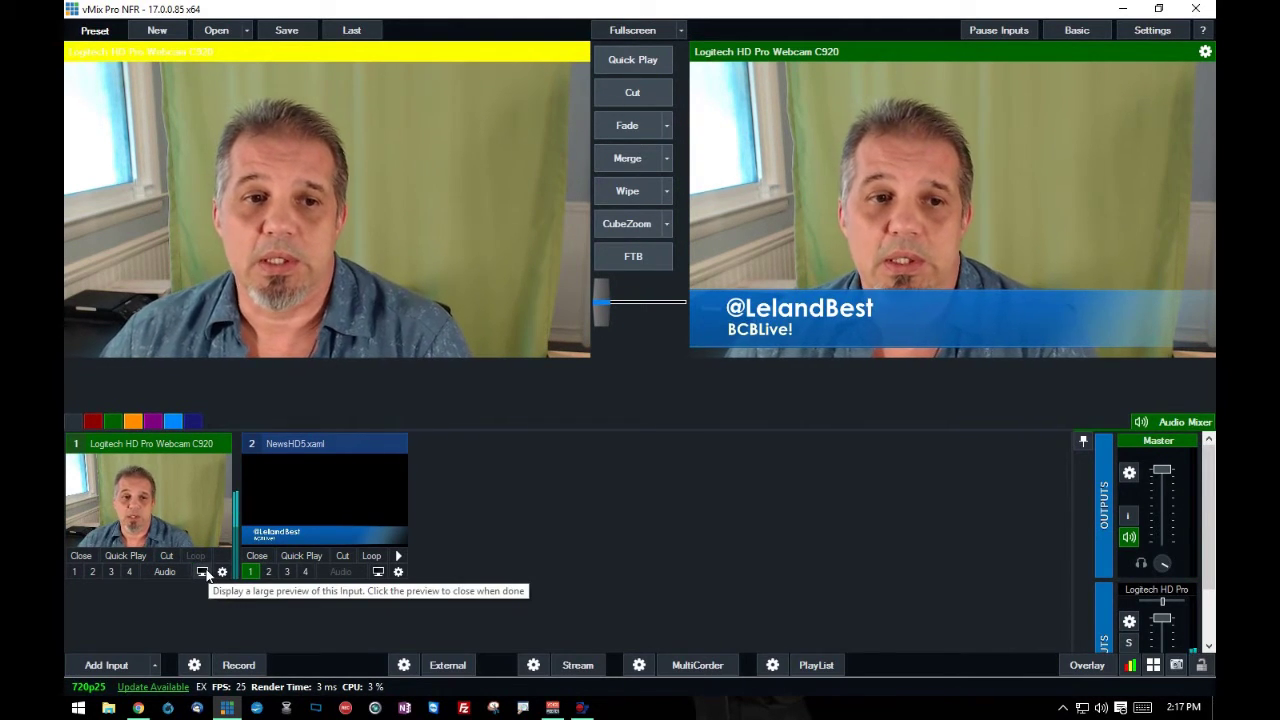
# View the webcam's large preview, then open and close input 1's settings
pyautogui.click(204, 572)
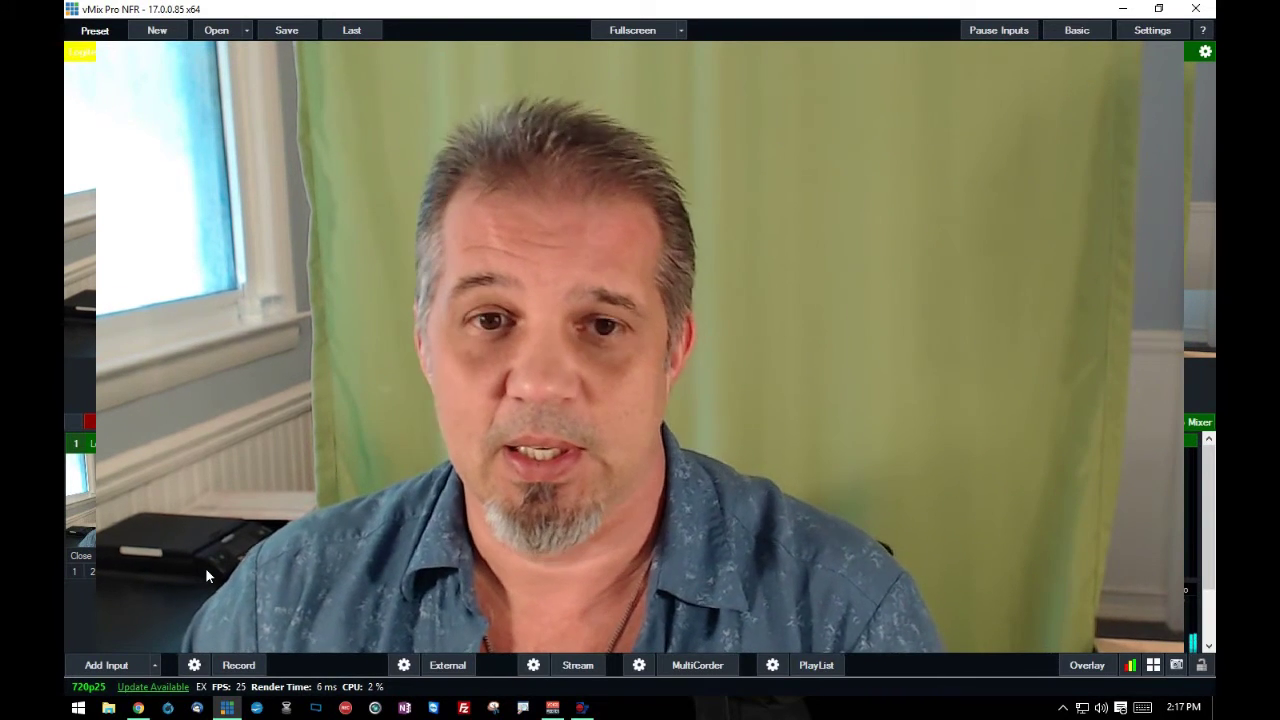
pyautogui.click(601, 443)
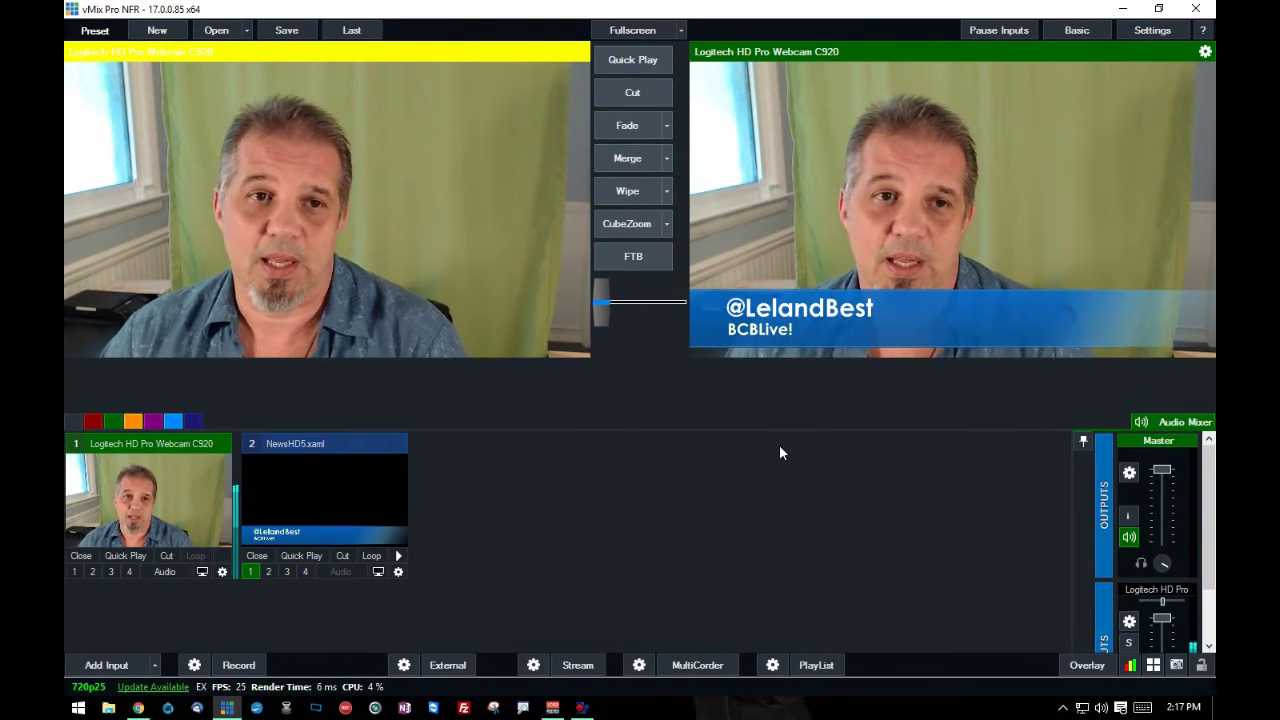
pyautogui.click(222, 571)
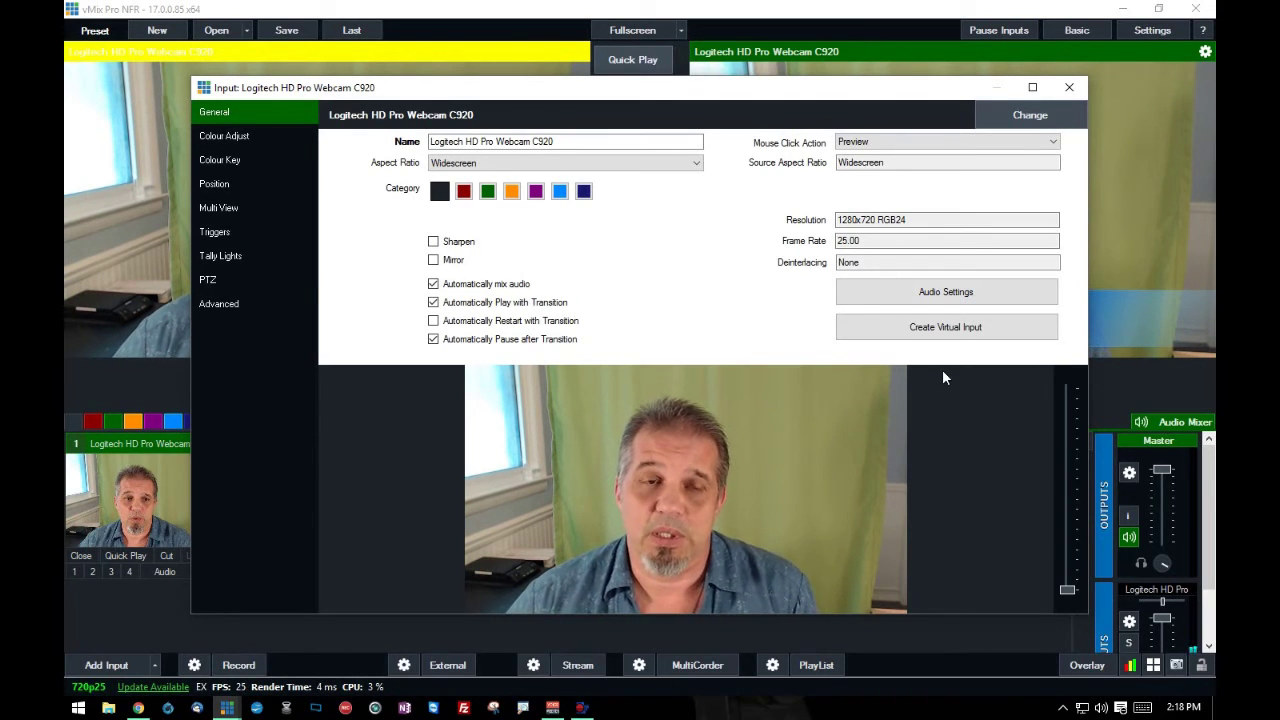
pyautogui.click(1069, 88)
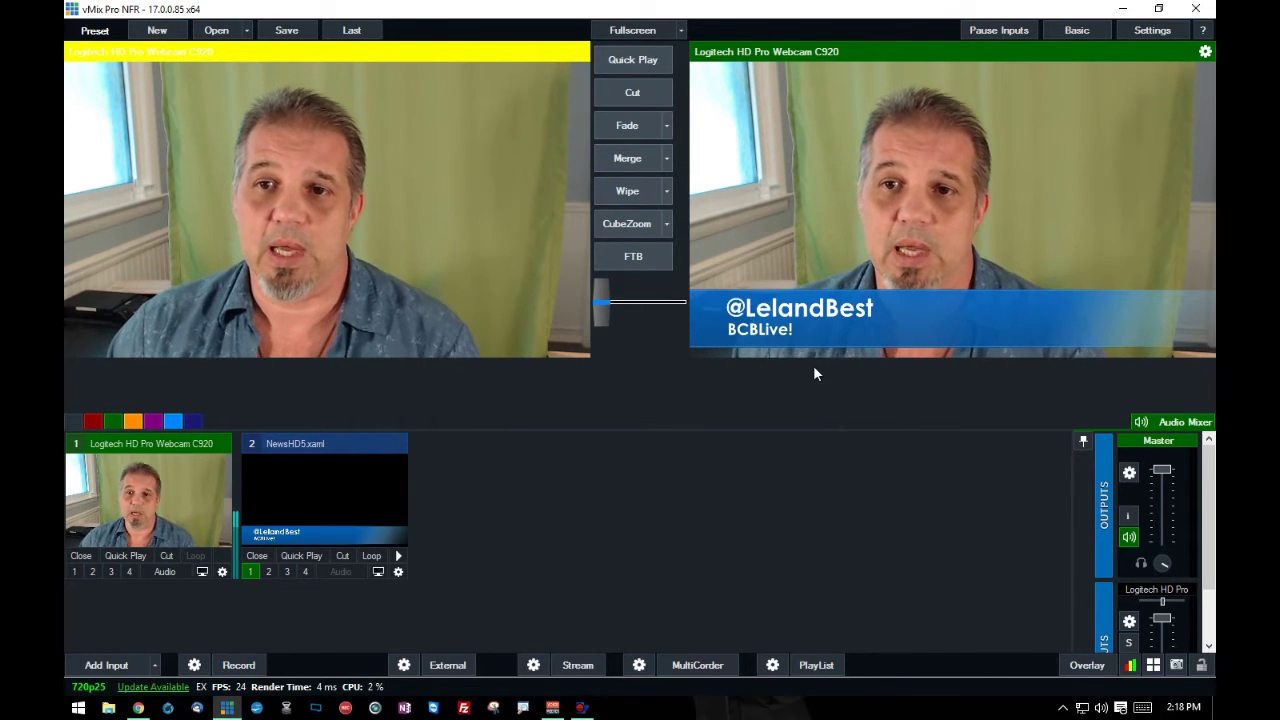
# Scale the NewsHD5 lower third to Zoom 0.71025 and lower it to Pan Y -0.314
pyautogui.doubleClick(305, 533)
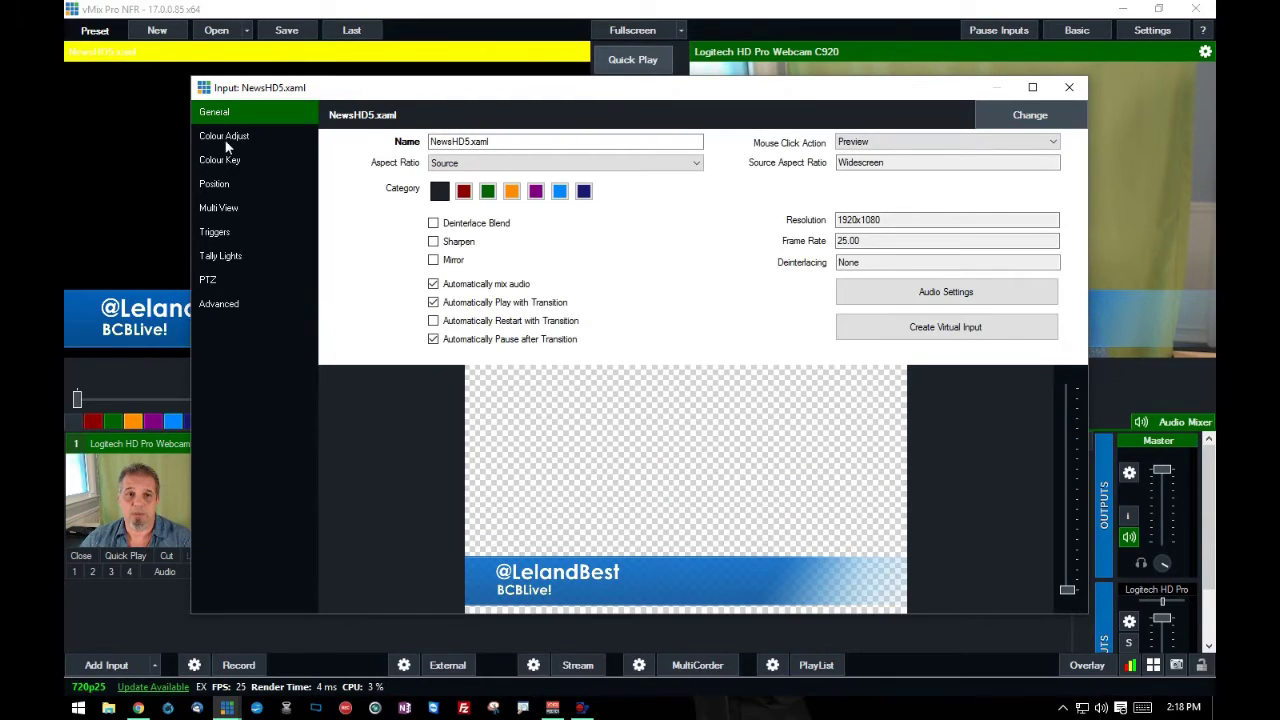
pyautogui.click(213, 185)
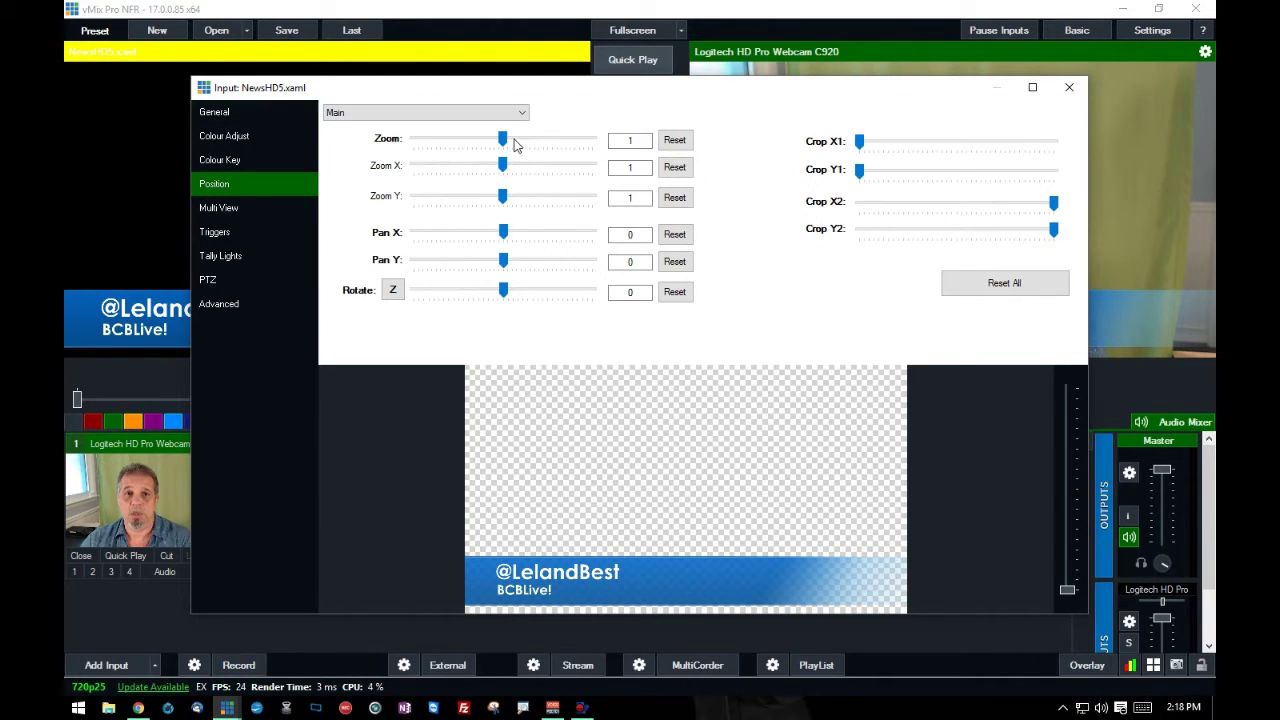
pyautogui.moveTo(507, 145); pyautogui.dragTo(481, 145)
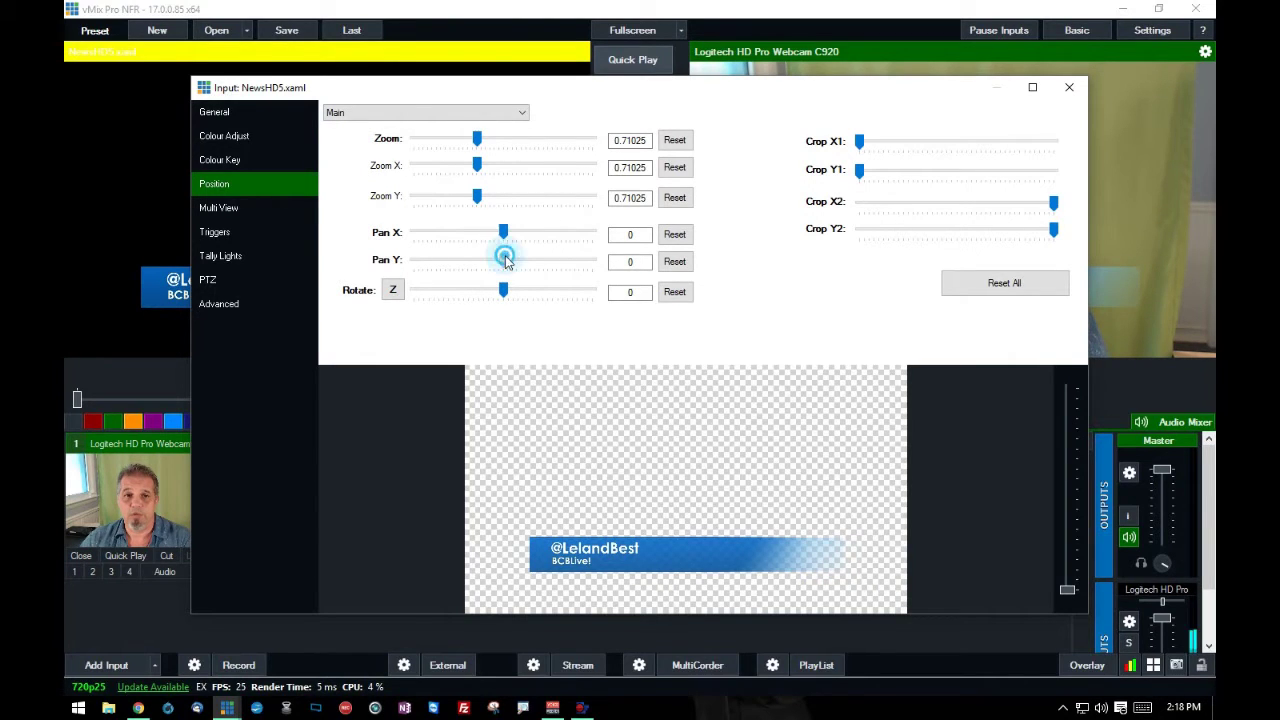
pyautogui.moveTo(505, 258); pyautogui.dragTo(490, 261)
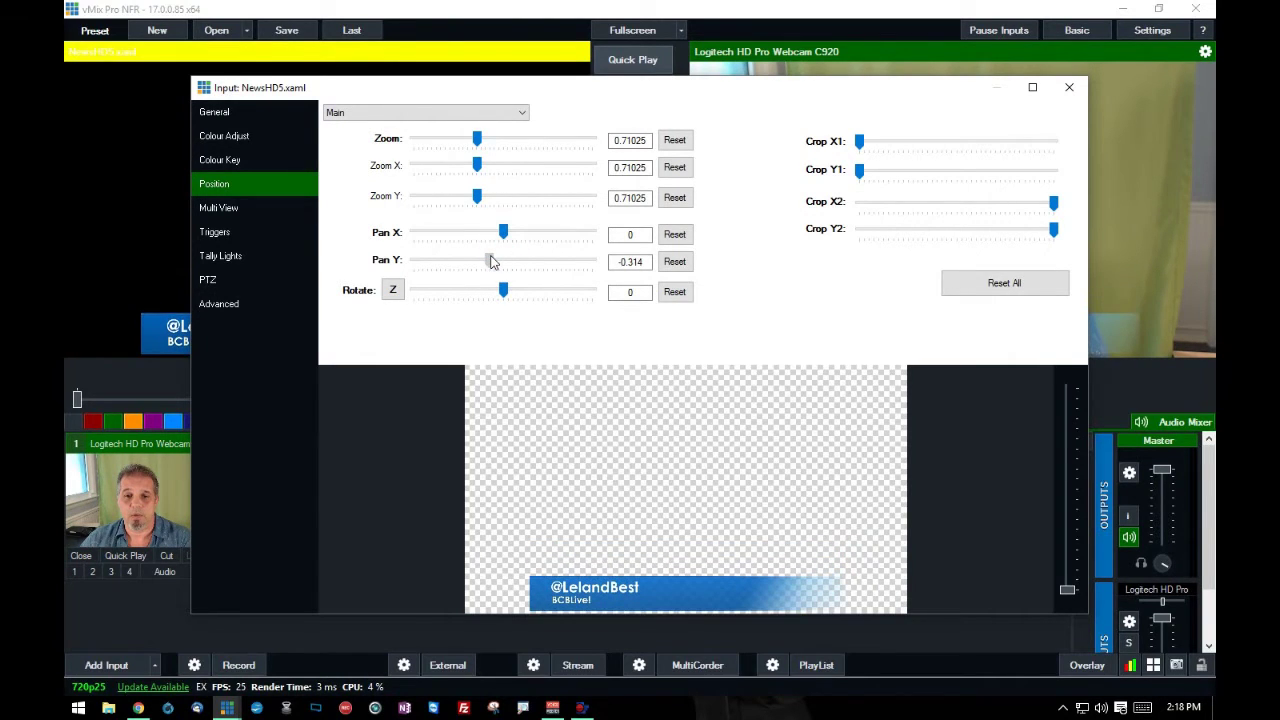
pyautogui.click(1068, 89)
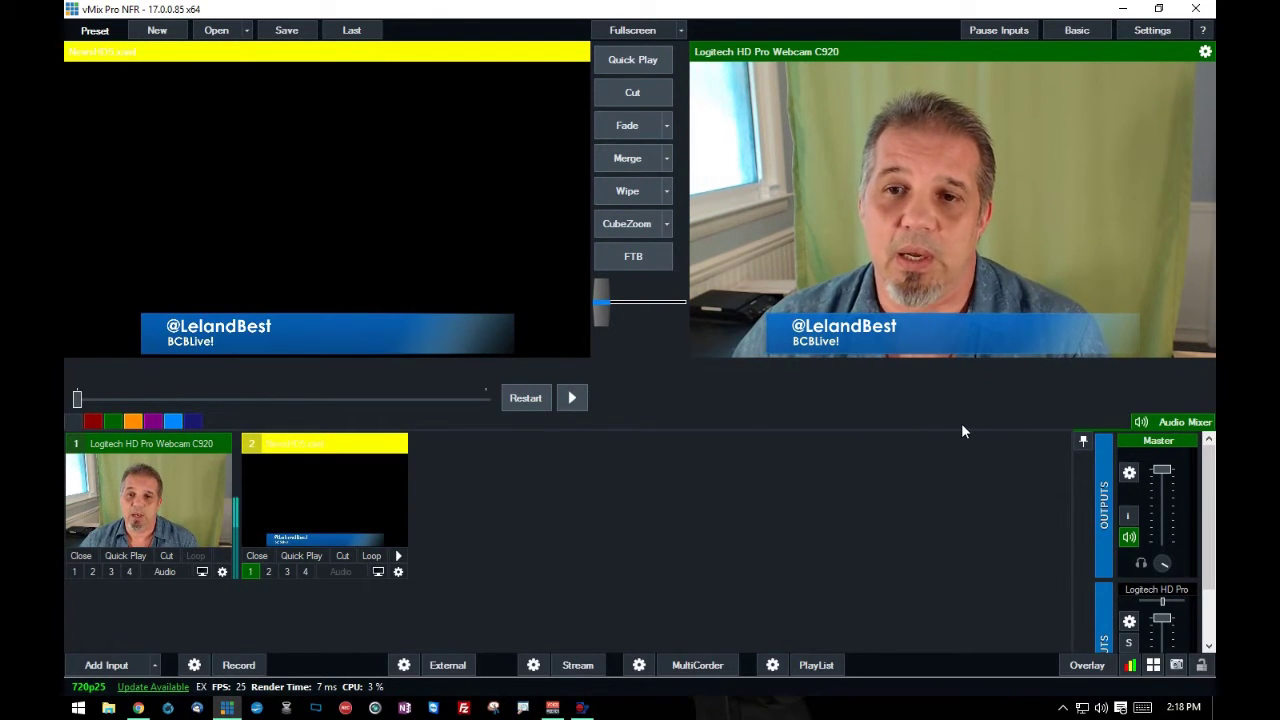
pyautogui.click(445, 664)
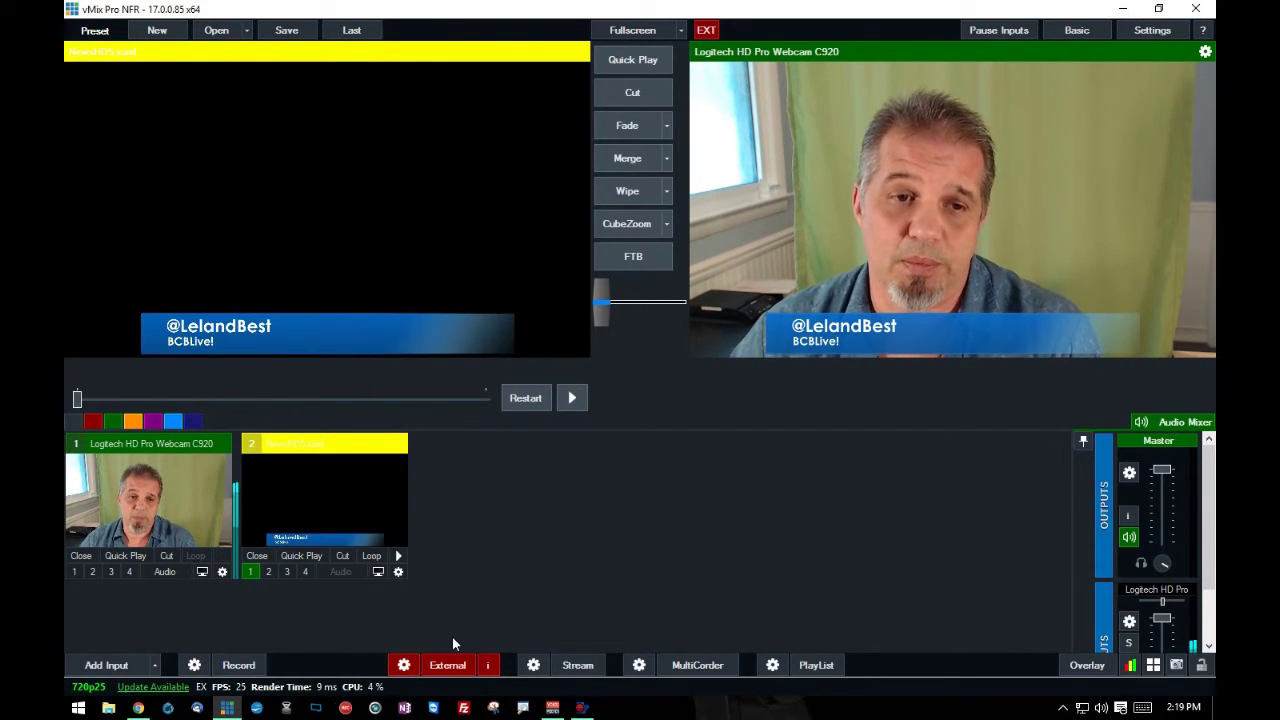
# Add the bestatbeach.jpg image as input 3
pyautogui.click(92, 662)
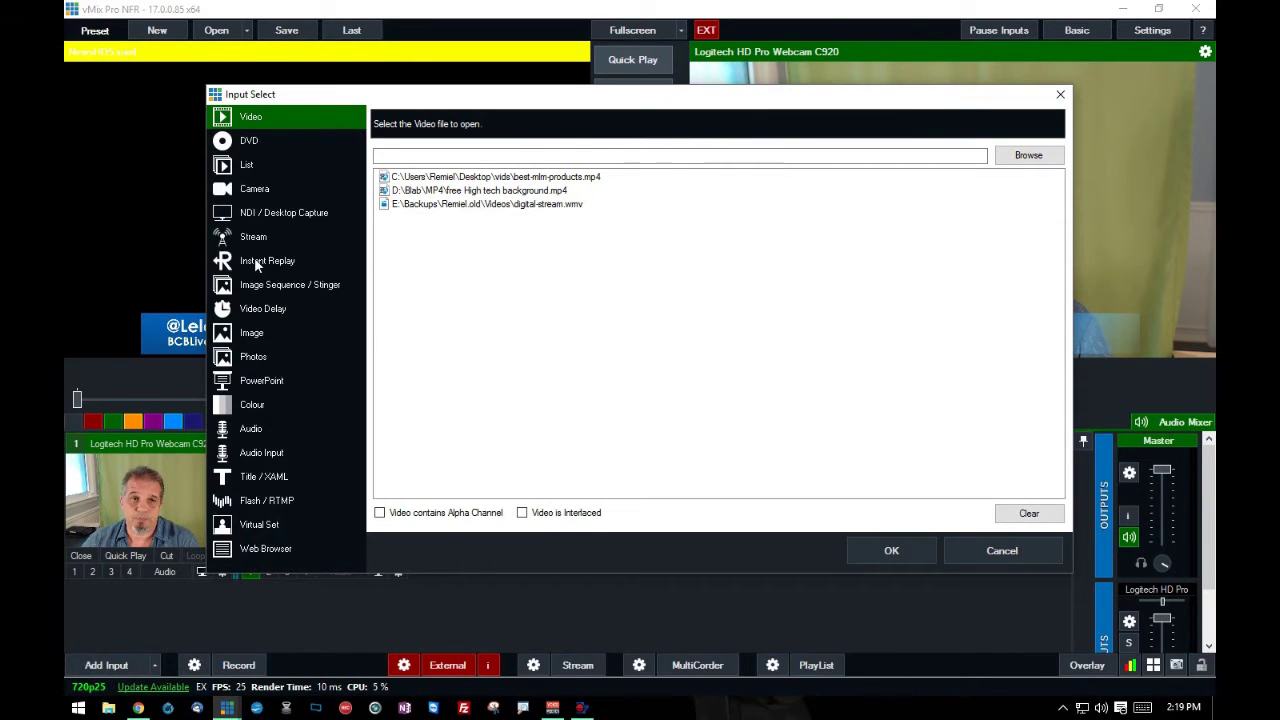
pyautogui.click(248, 333)
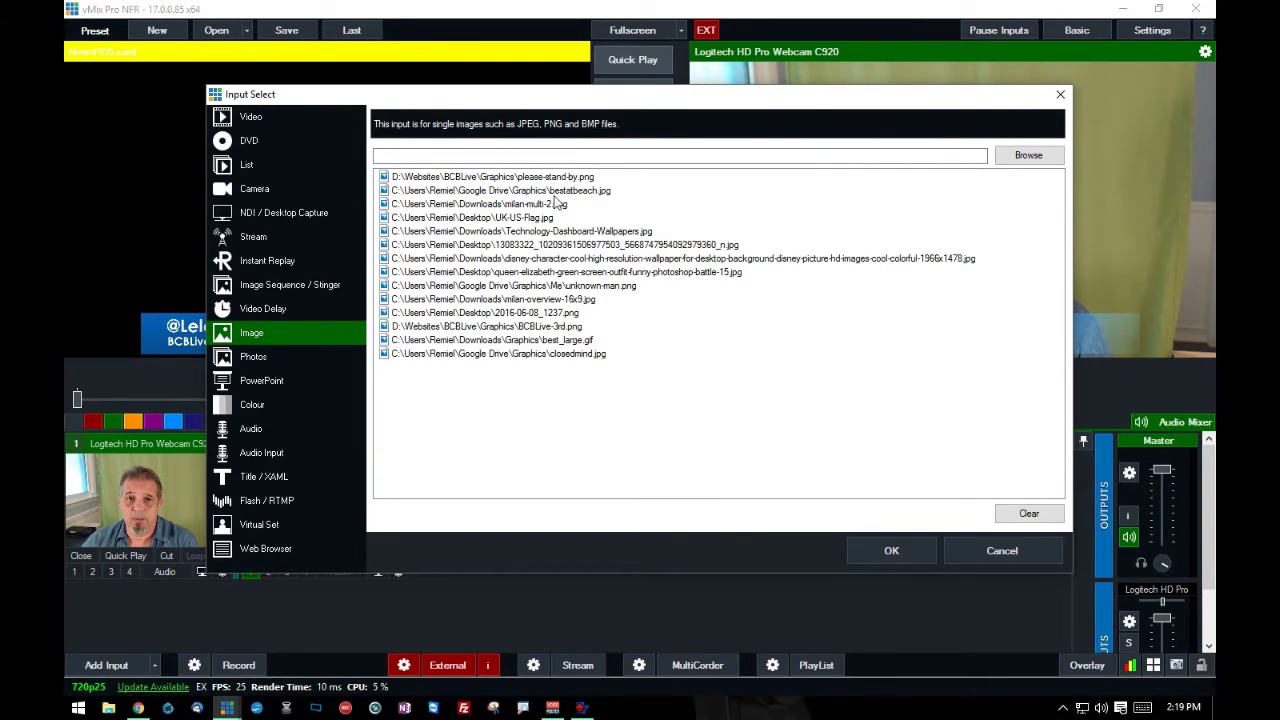
pyautogui.click(555, 191)
pyautogui.click(891, 550)
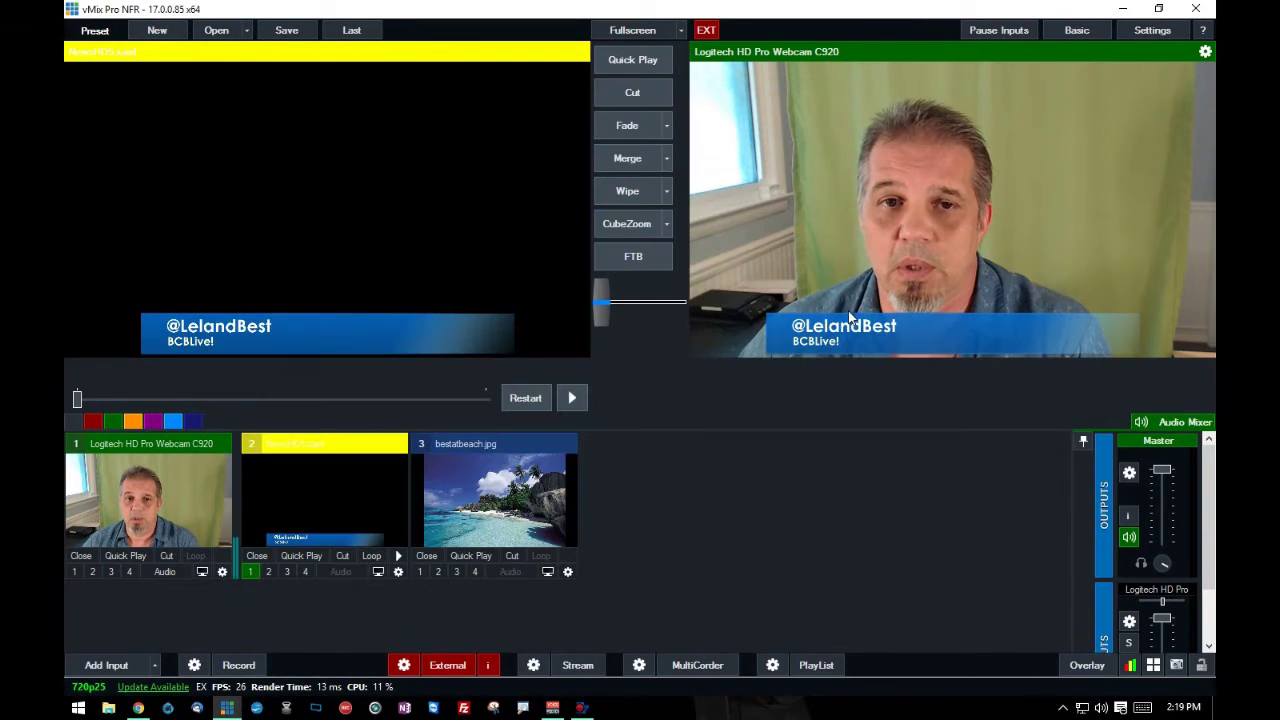
# Reset the beach image to fill the frame and T-bar fade output over to it
pyautogui.doubleClick(474, 523)
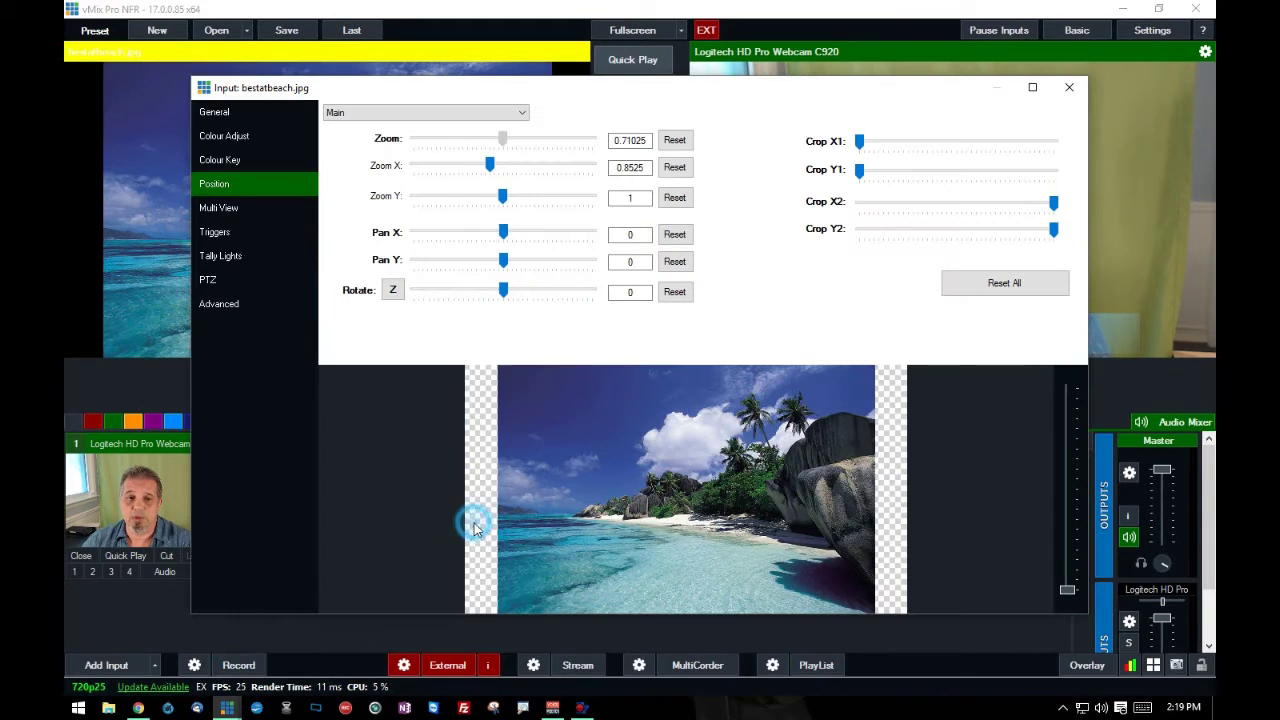
pyautogui.click(1000, 283)
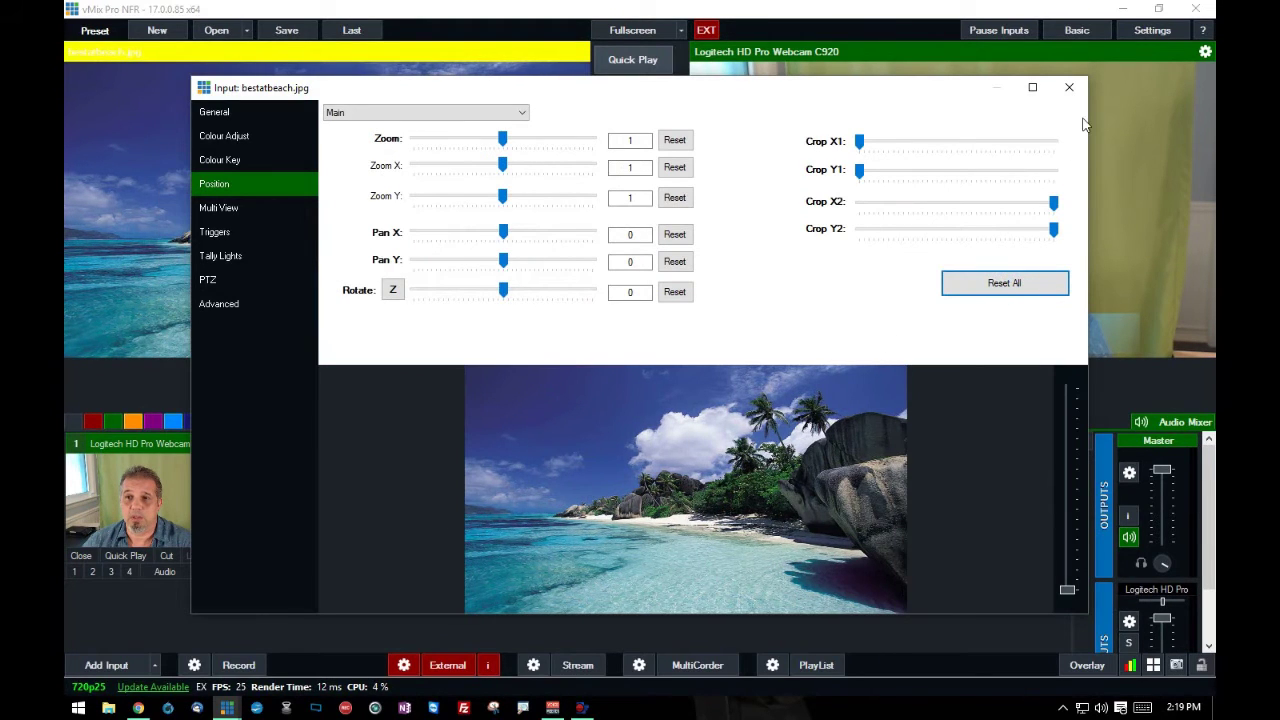
pyautogui.click(1070, 86)
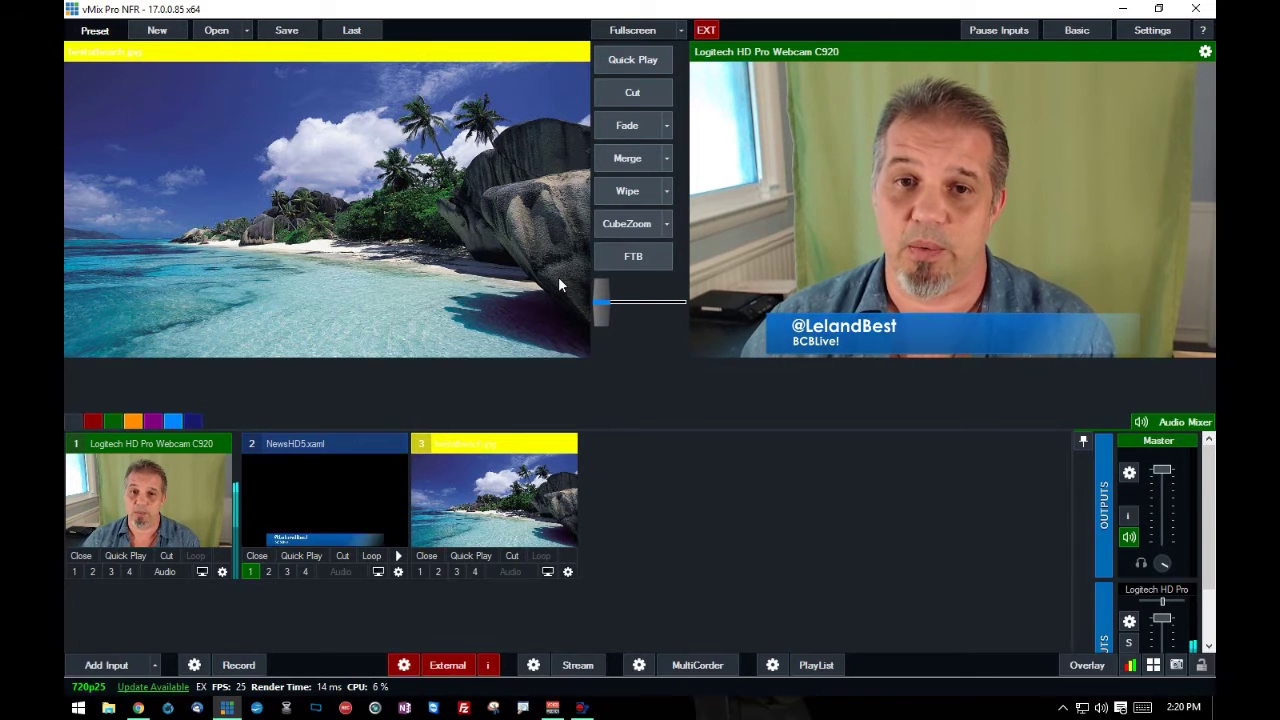
pyautogui.moveTo(607, 306)
pyautogui.mouseDown()
pyautogui.moveTo(663, 304)
pyautogui.moveTo(557, 308)
pyautogui.moveTo(630, 305)
pyautogui.moveTo(593, 318)
pyautogui.moveTo(620, 308)
pyautogui.mouseUp()
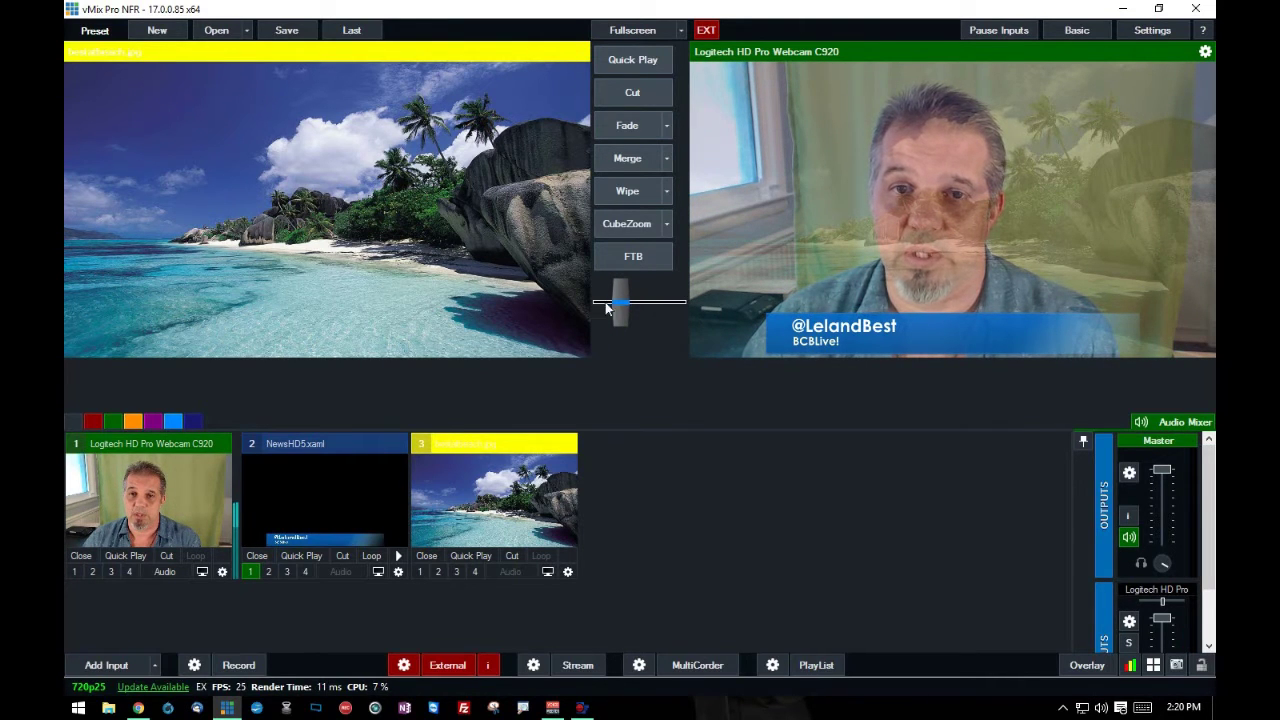
pyautogui.moveTo(625, 306); pyautogui.dragTo(686, 300)
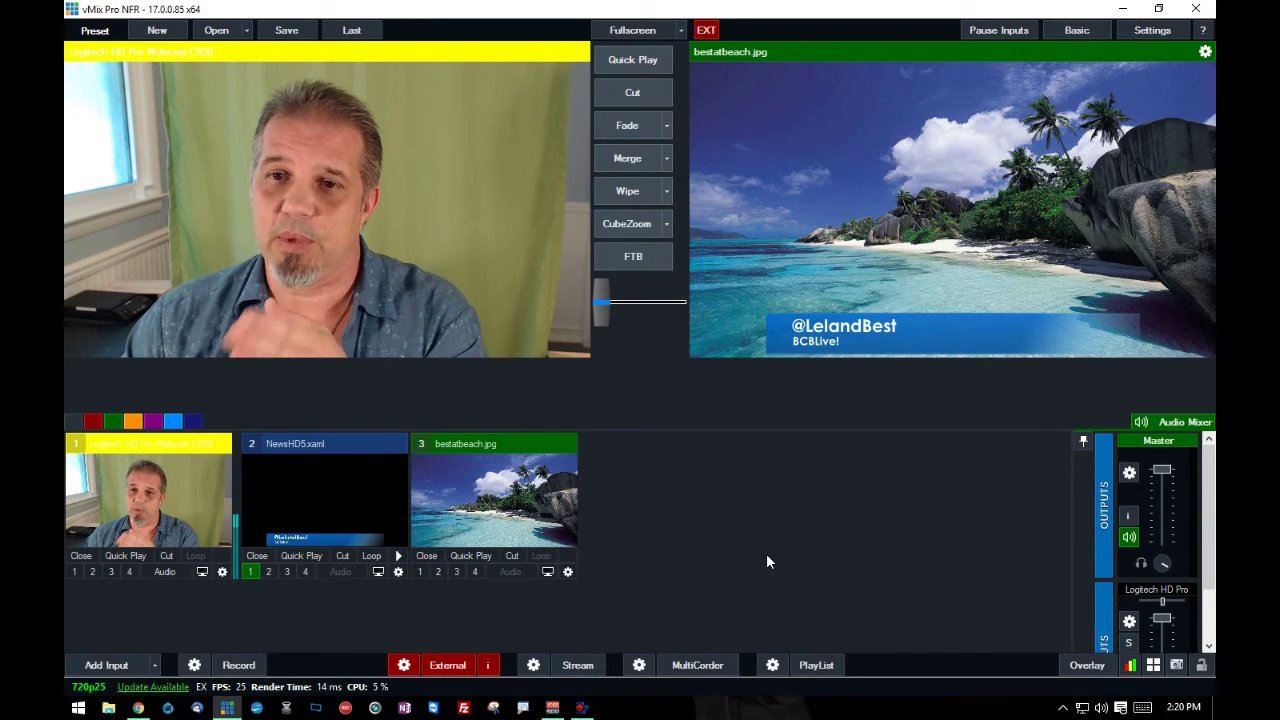
# Enable Colour Key on the webcam input with green as the key colour
pyautogui.rightClick(141, 512)
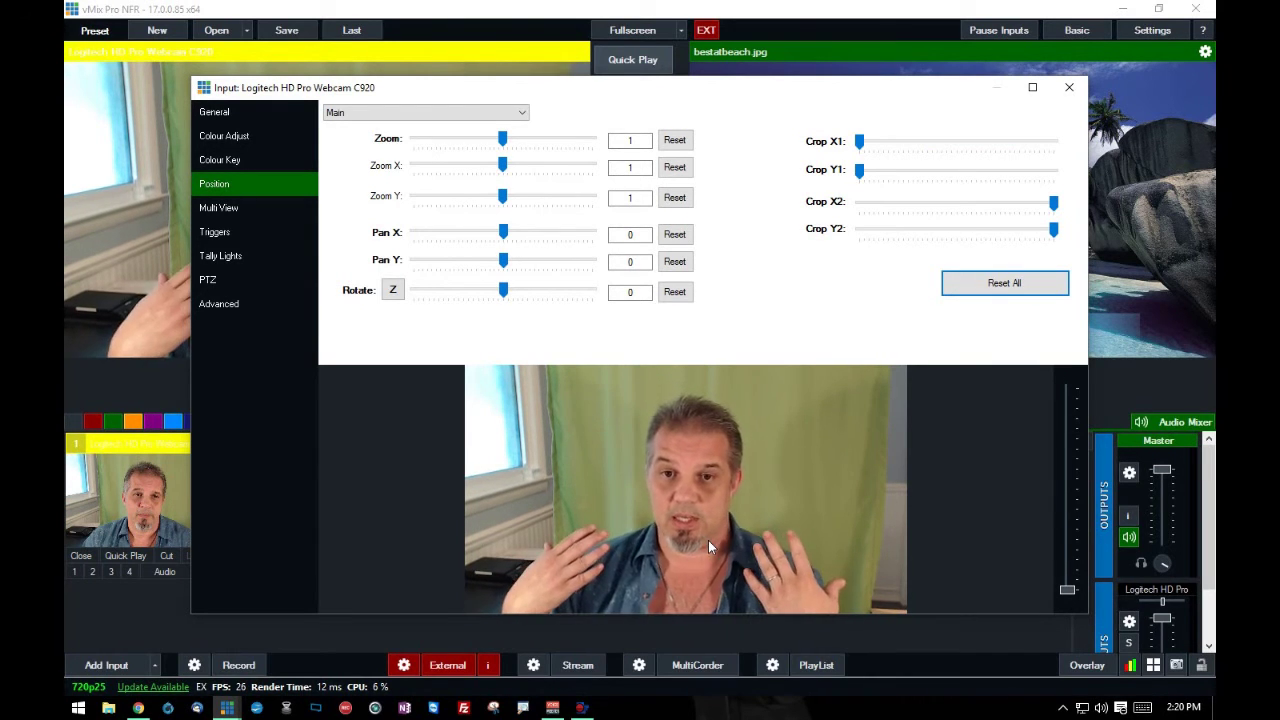
pyautogui.click(220, 164)
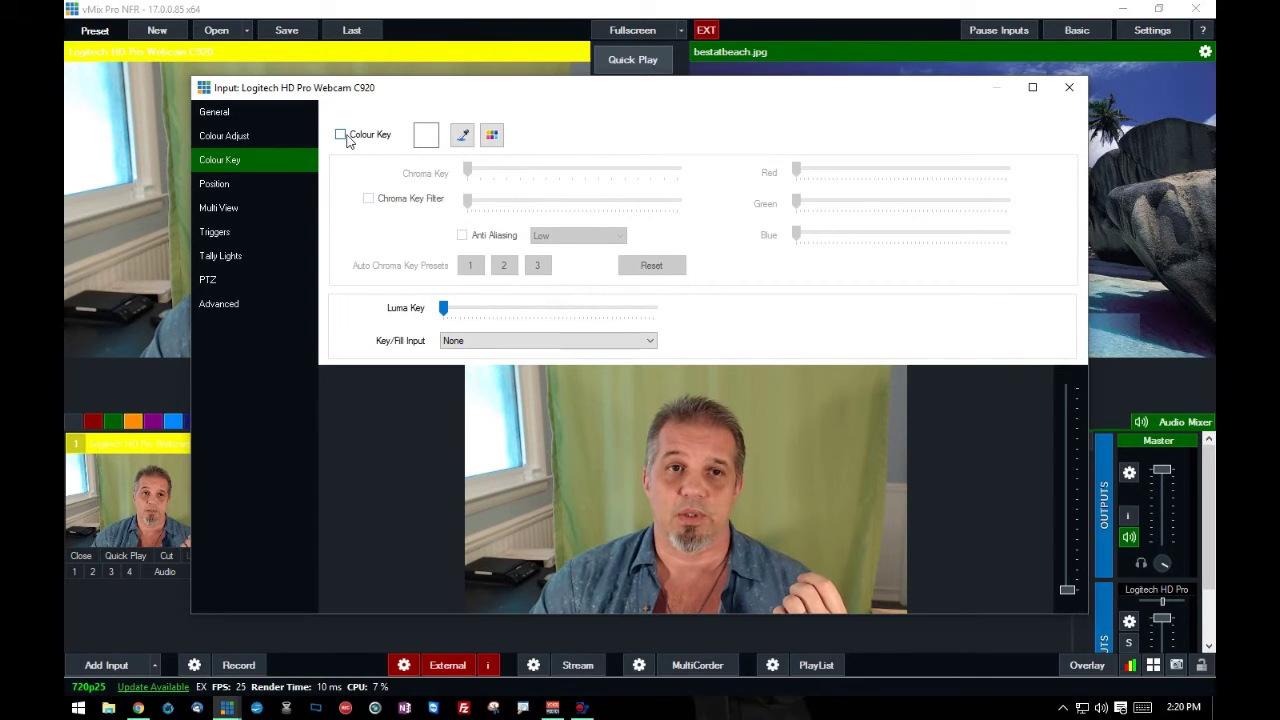
pyautogui.click(341, 135)
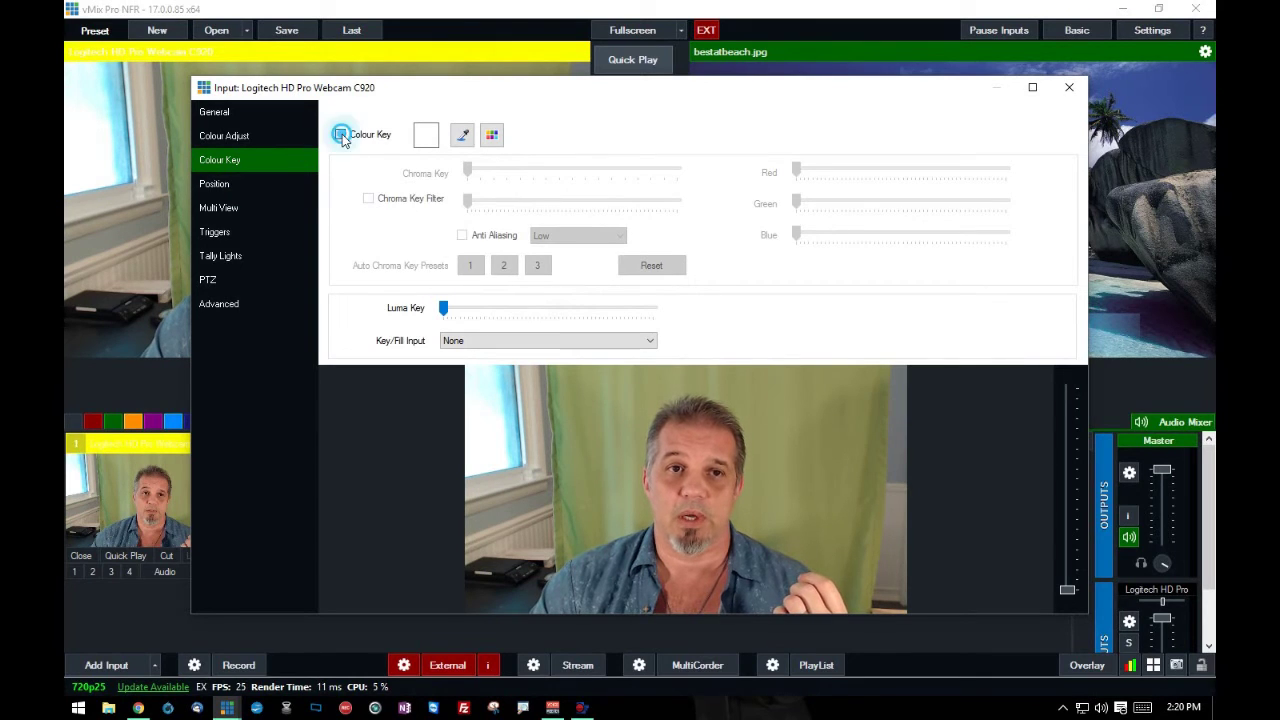
pyautogui.click(493, 135)
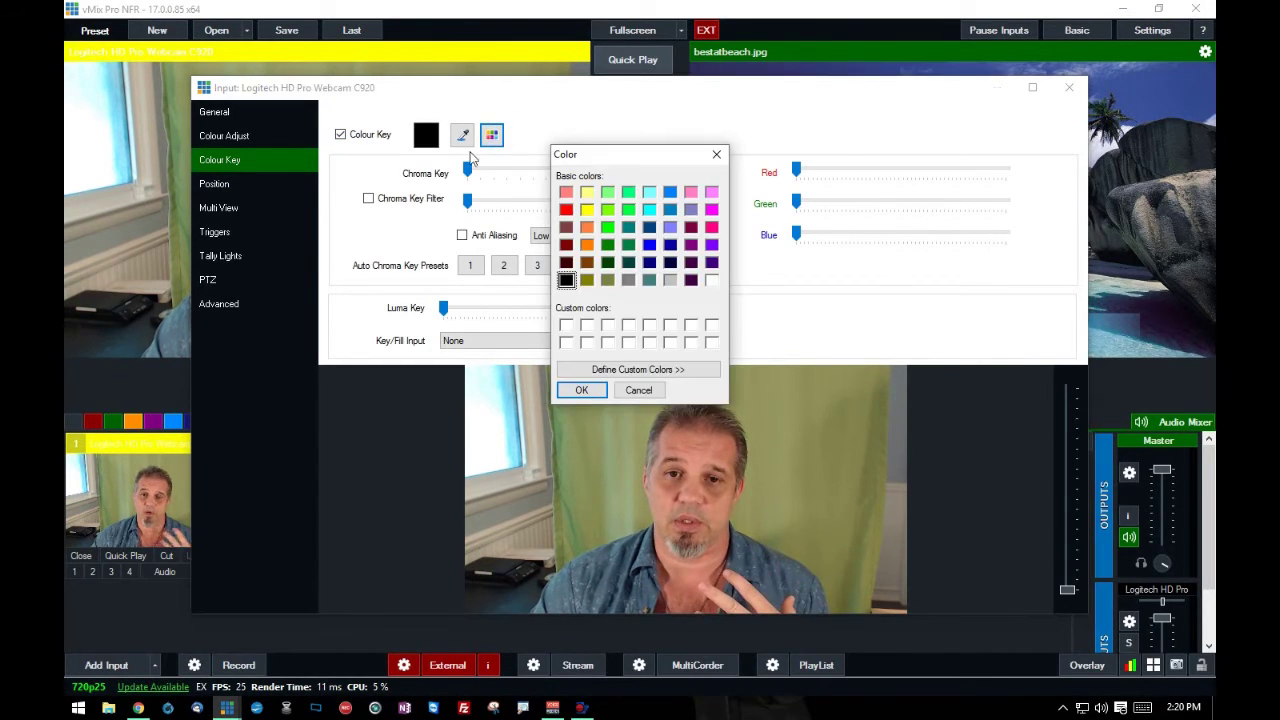
pyautogui.click(607, 209)
pyautogui.click(585, 390)
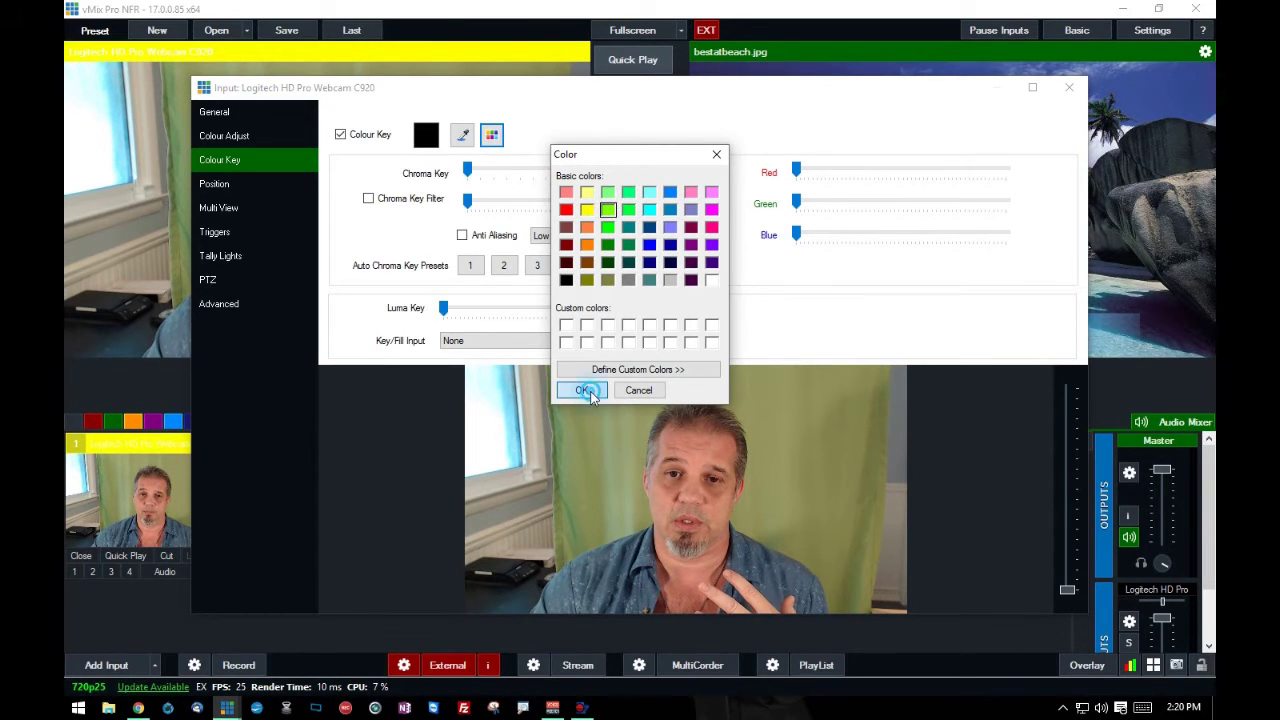
# Turn on Chroma Key Filter and raise it until the green background disappears
pyautogui.click(368, 199)
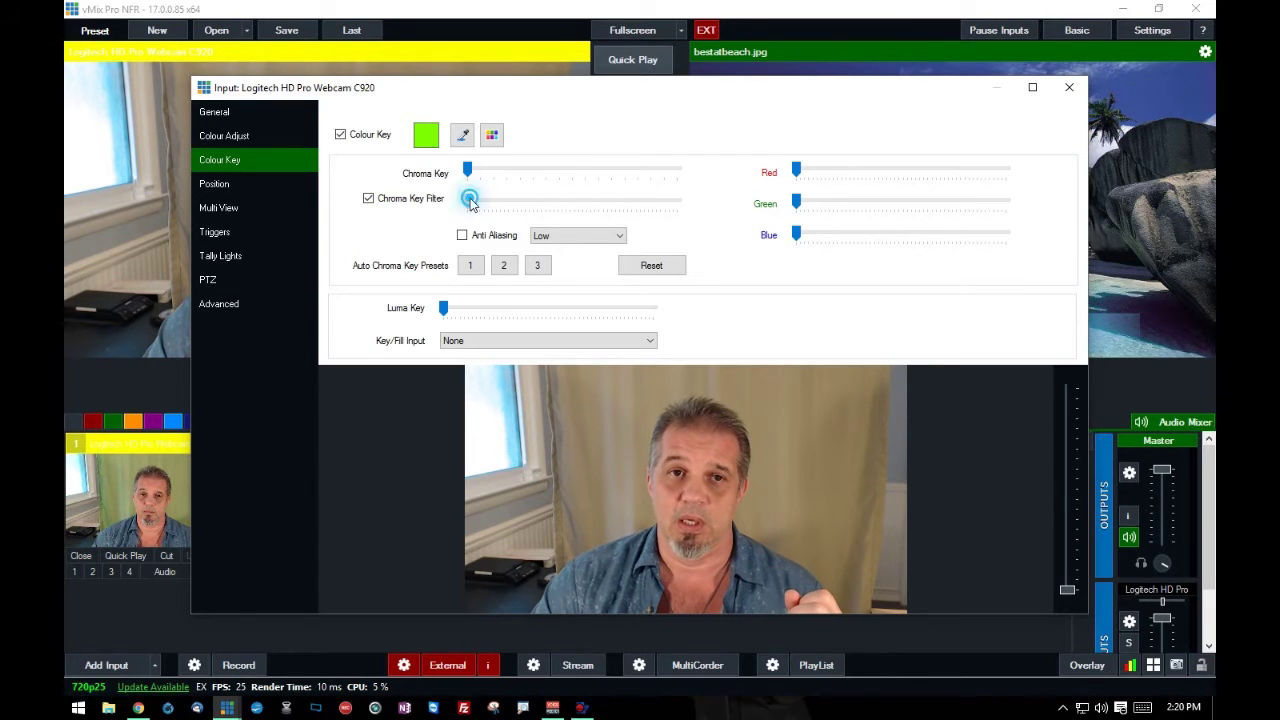
pyautogui.moveTo(471, 201); pyautogui.dragTo(479, 204)
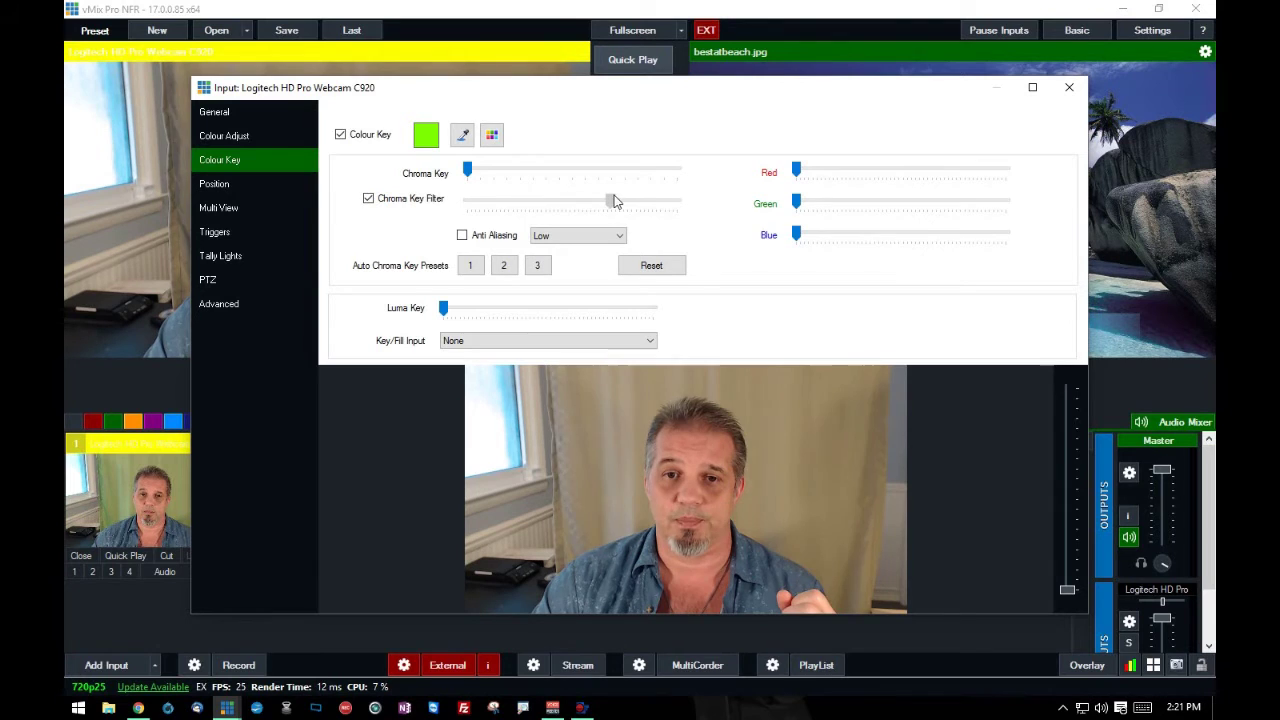
pyautogui.moveTo(615, 201); pyautogui.dragTo(661, 201)
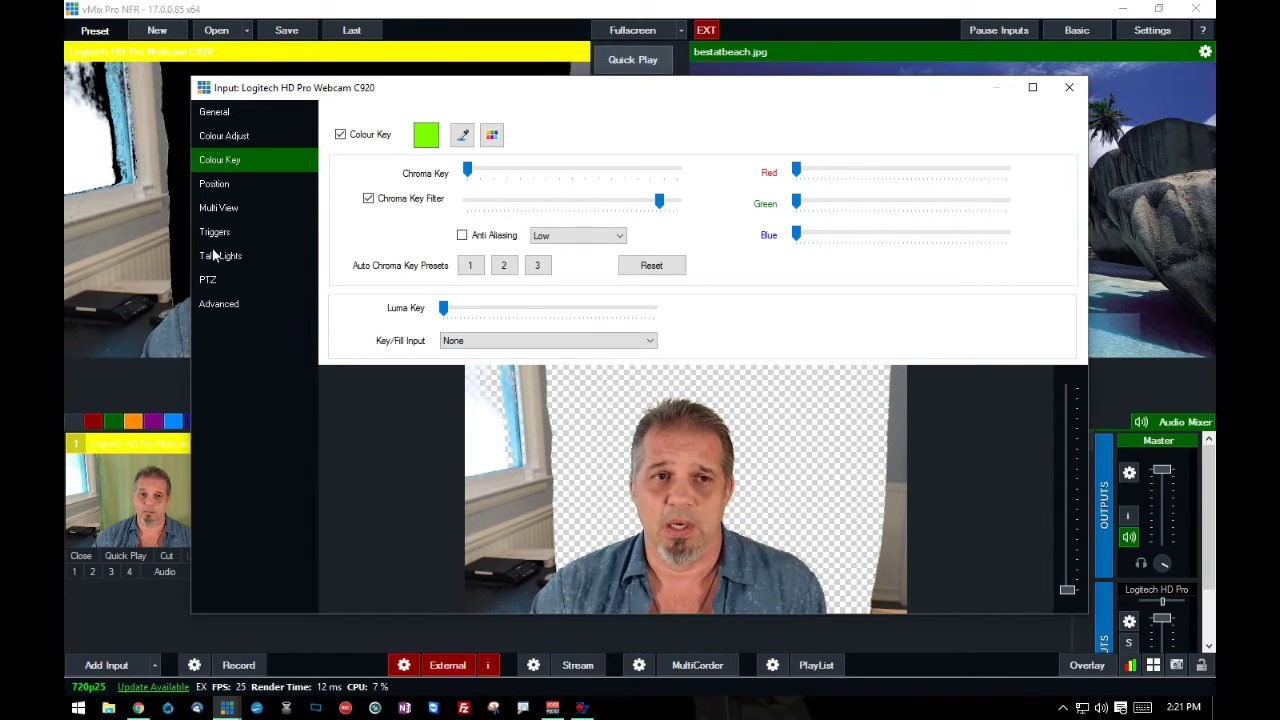
# Raise the webcam's Crop X1 to remove the window on its left and lower Crop X2 slightly
pyautogui.click(212, 185)
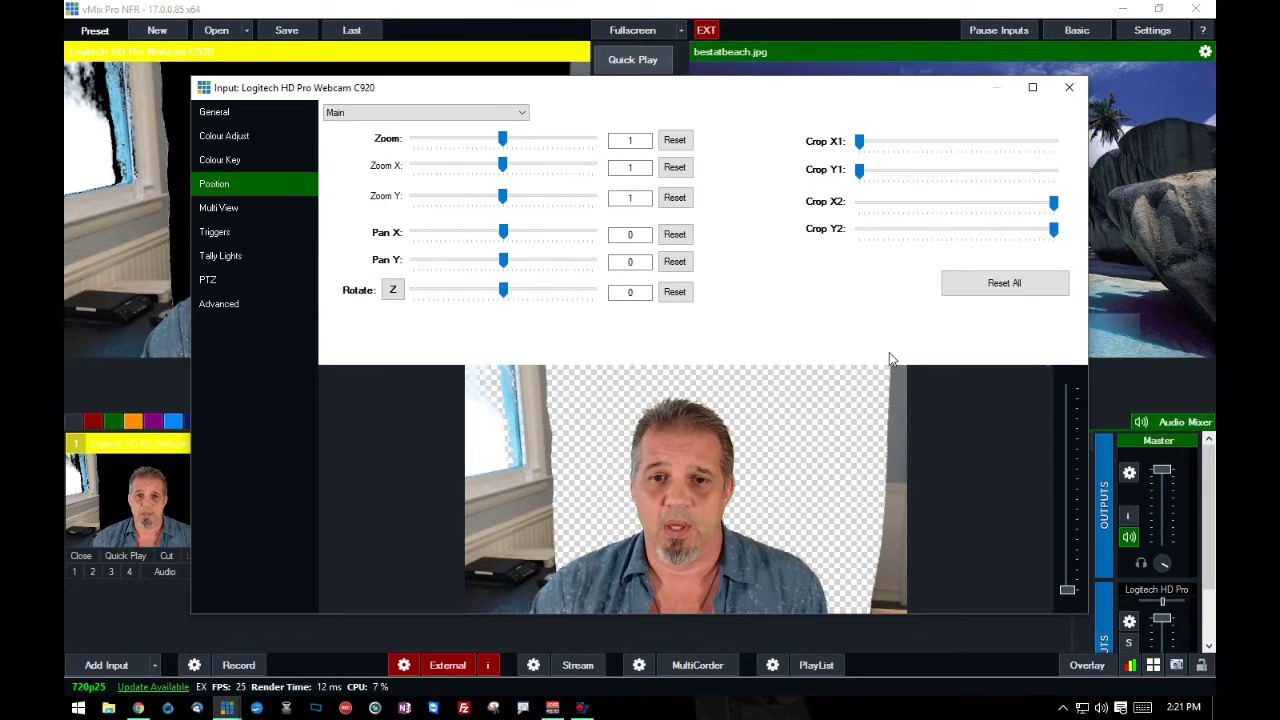
pyautogui.moveTo(859, 145); pyautogui.dragTo(898, 147)
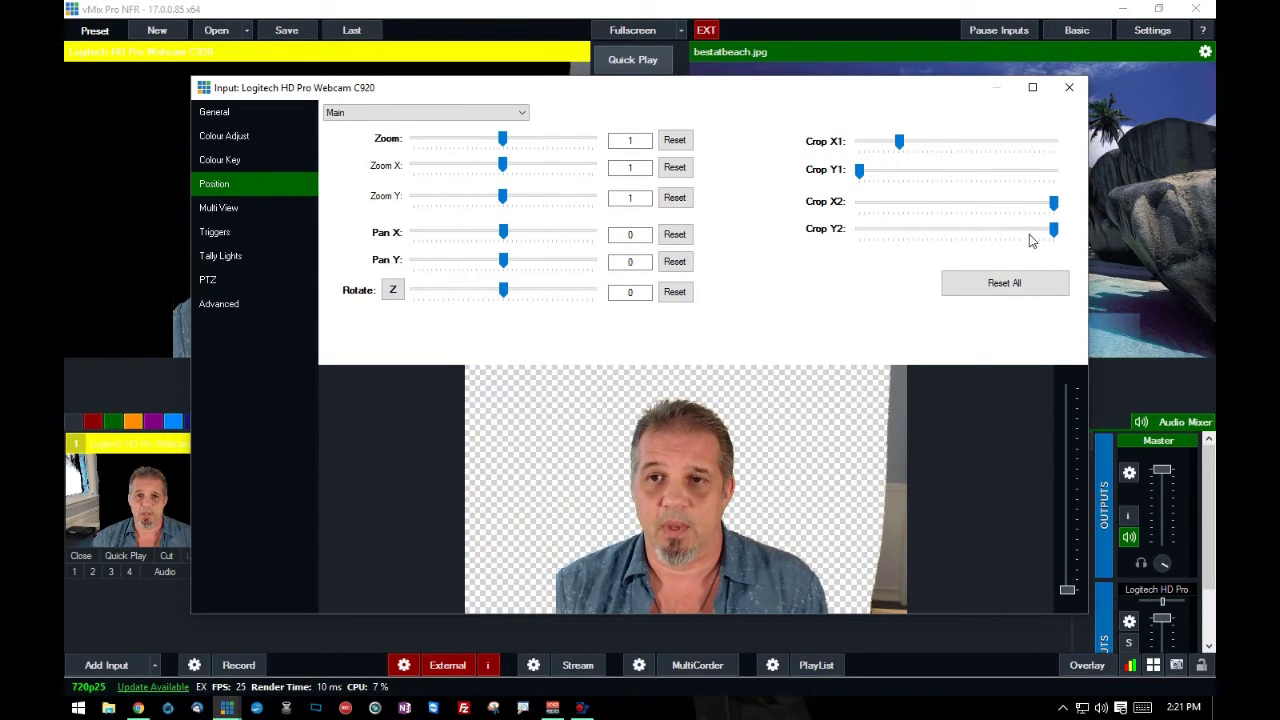
pyautogui.moveTo(1054, 210); pyautogui.dragTo(1043, 210)
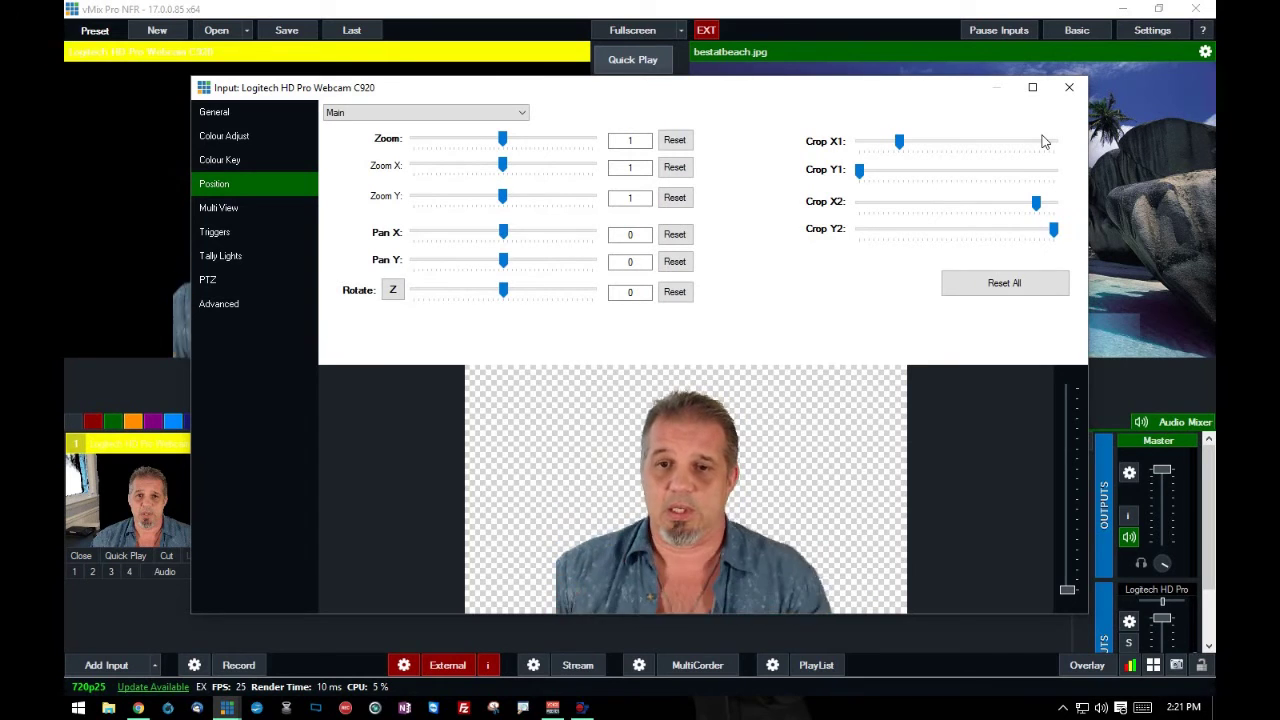
pyautogui.click(1068, 89)
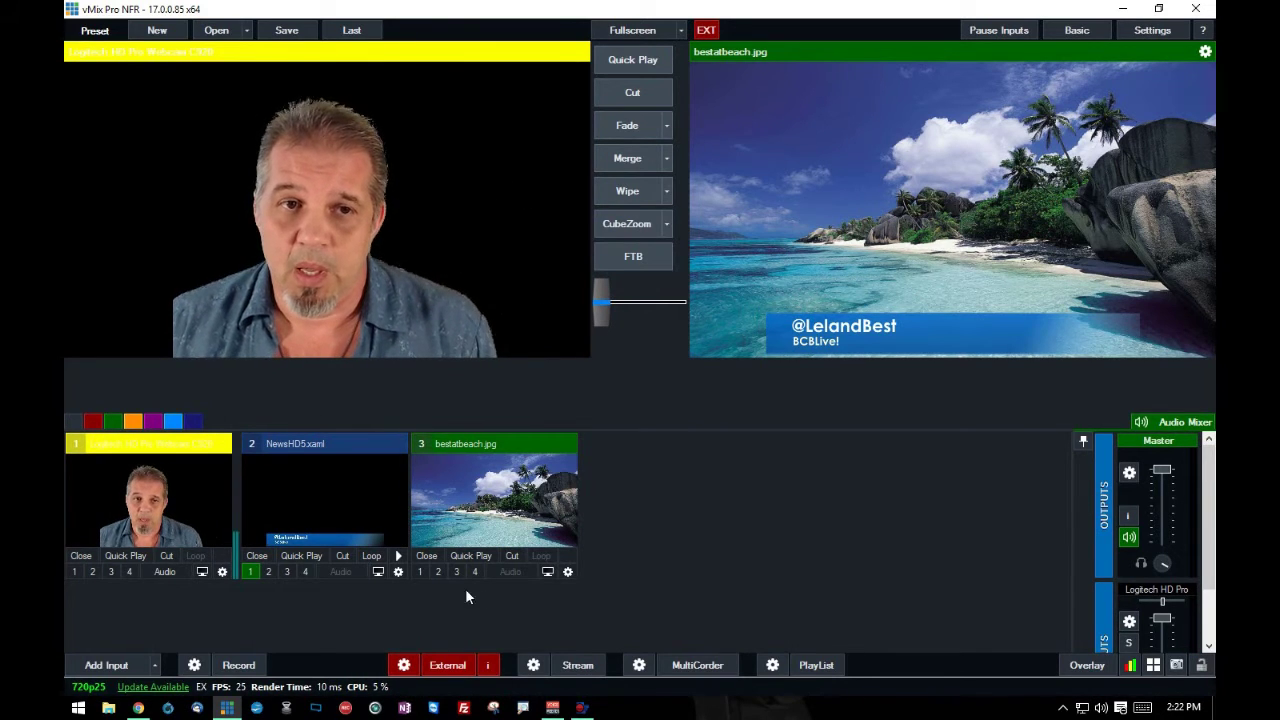
# Overlay the keyed webcam on the beach output as overlay 1, with the lower third as overlay 2
pyautogui.click(247, 574)
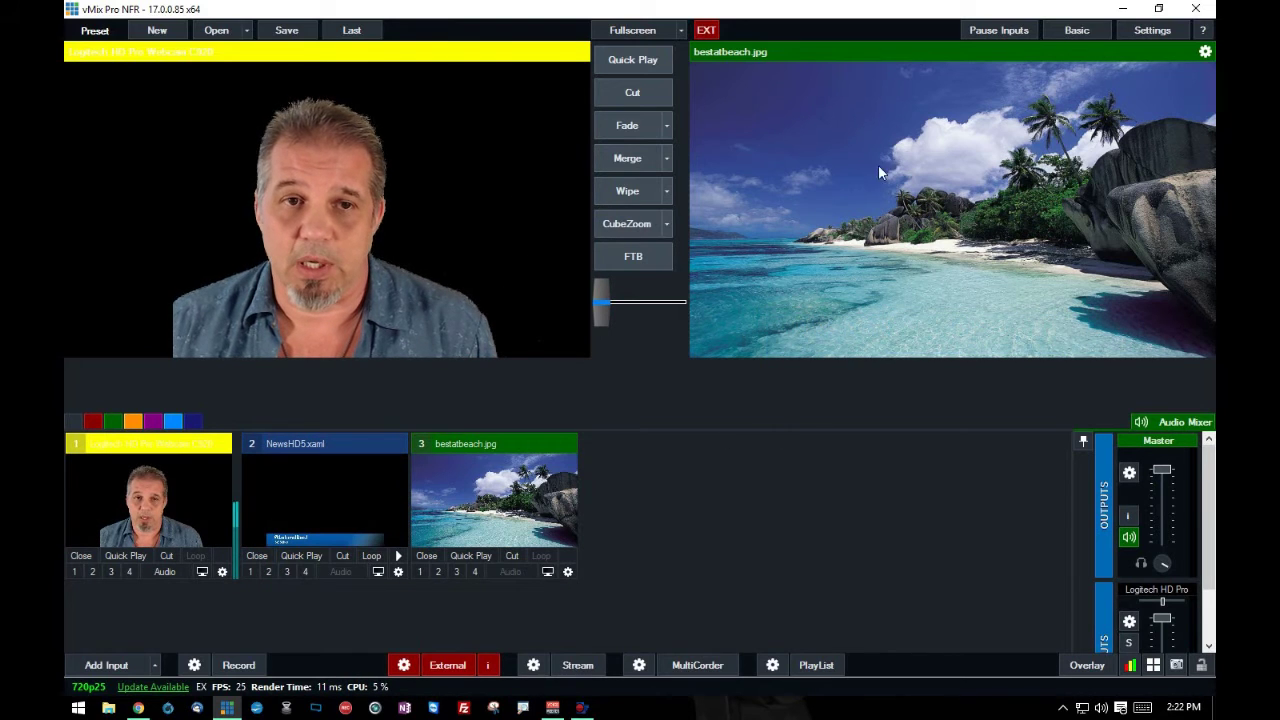
pyautogui.click(75, 571)
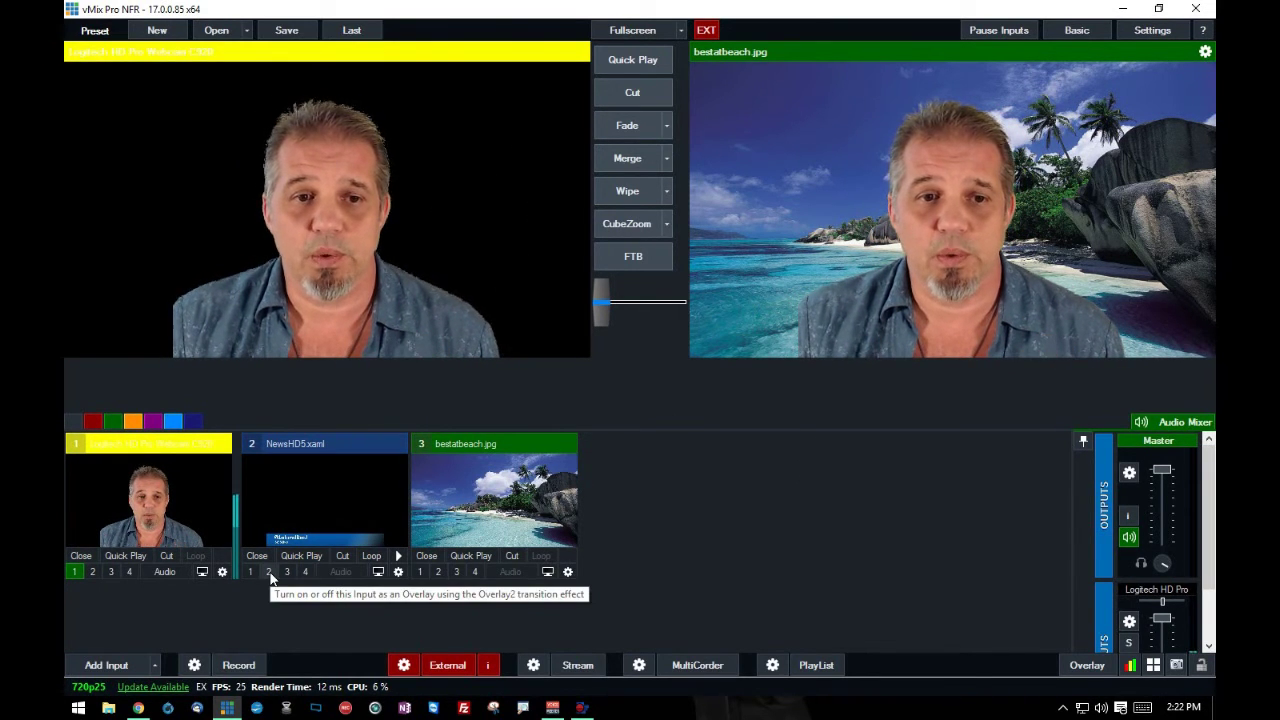
pyautogui.click(269, 572)
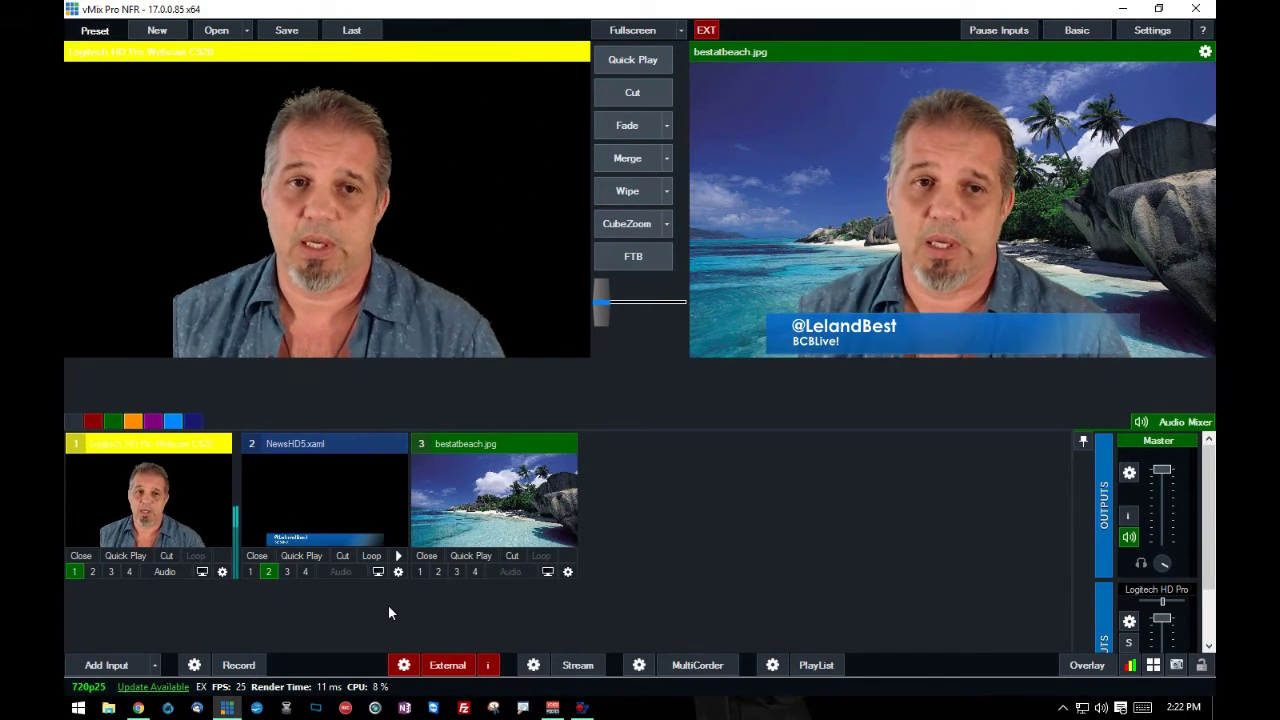
pyautogui.click(100, 665)
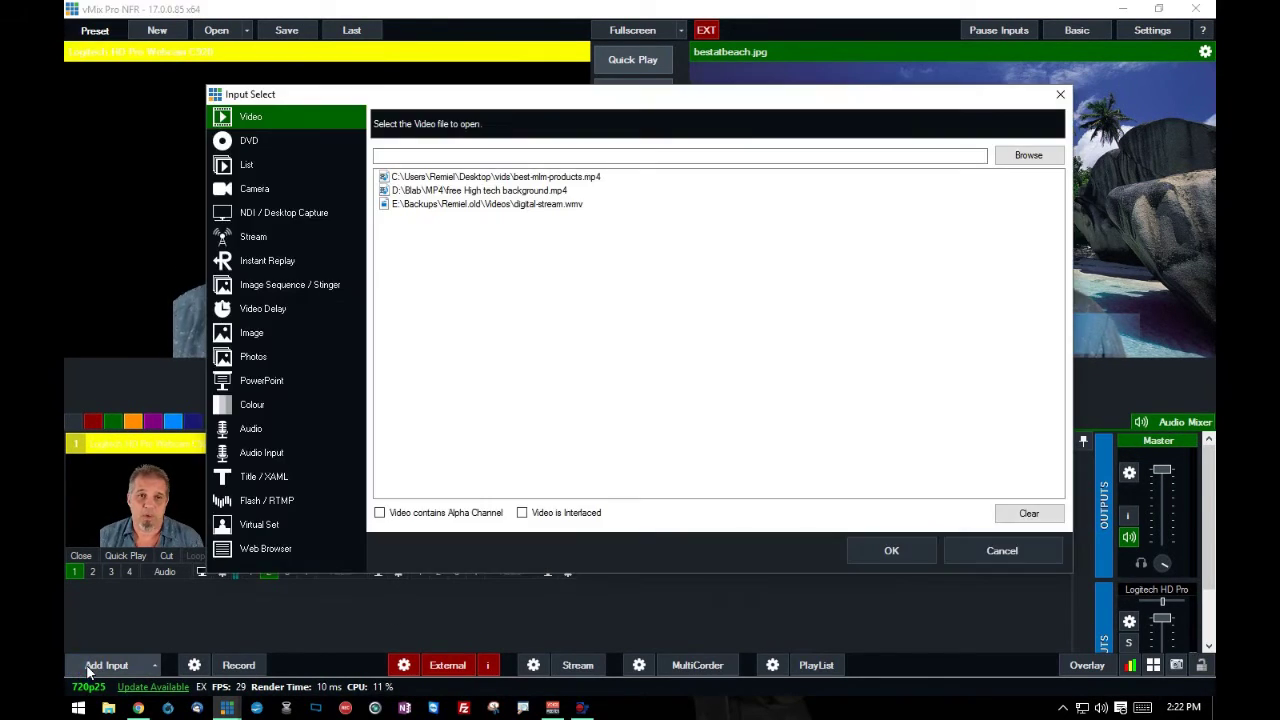
# Add a Local Desktop Capture of Display2 as input 4 and put it in preview
pyautogui.click(306, 225)
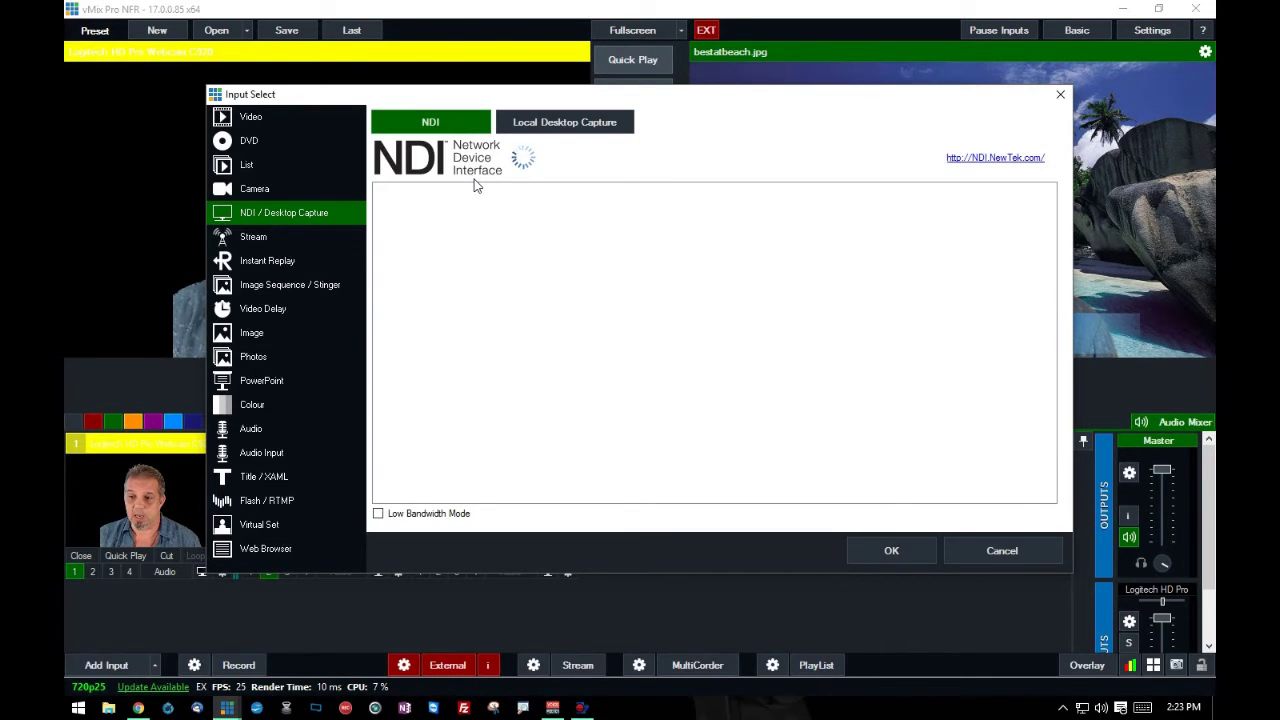
pyautogui.click(540, 126)
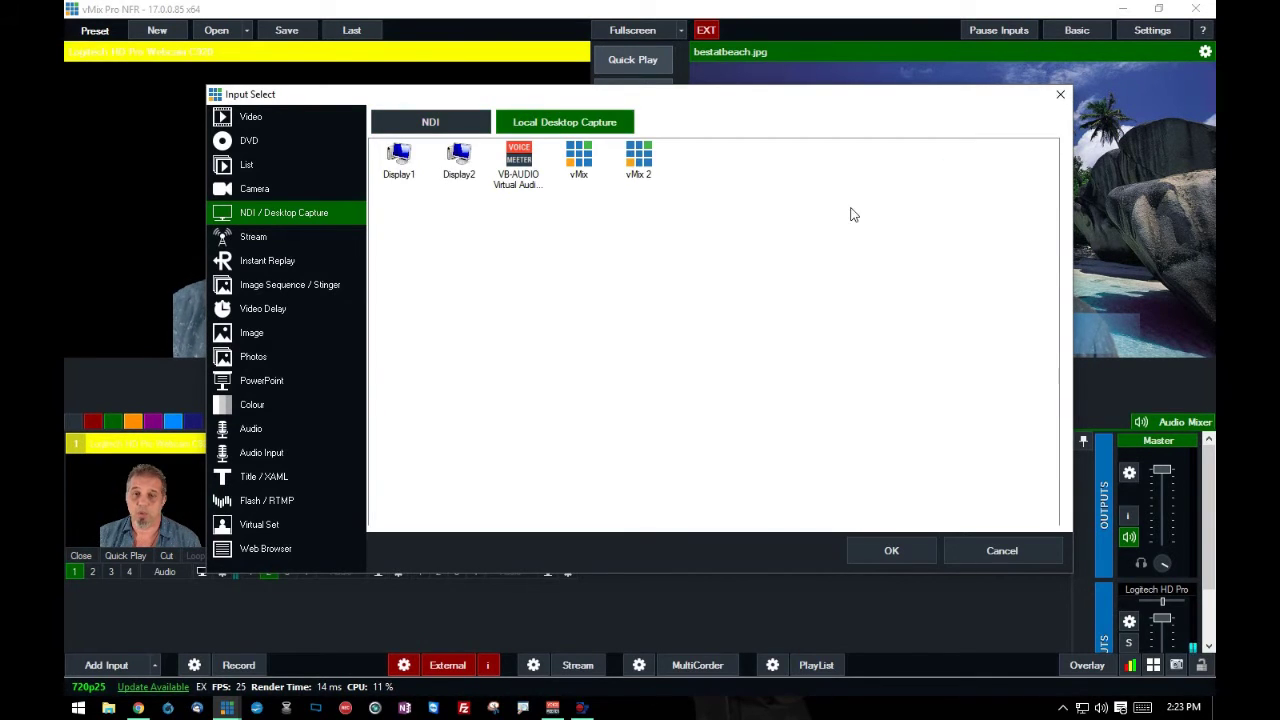
pyautogui.click(462, 164)
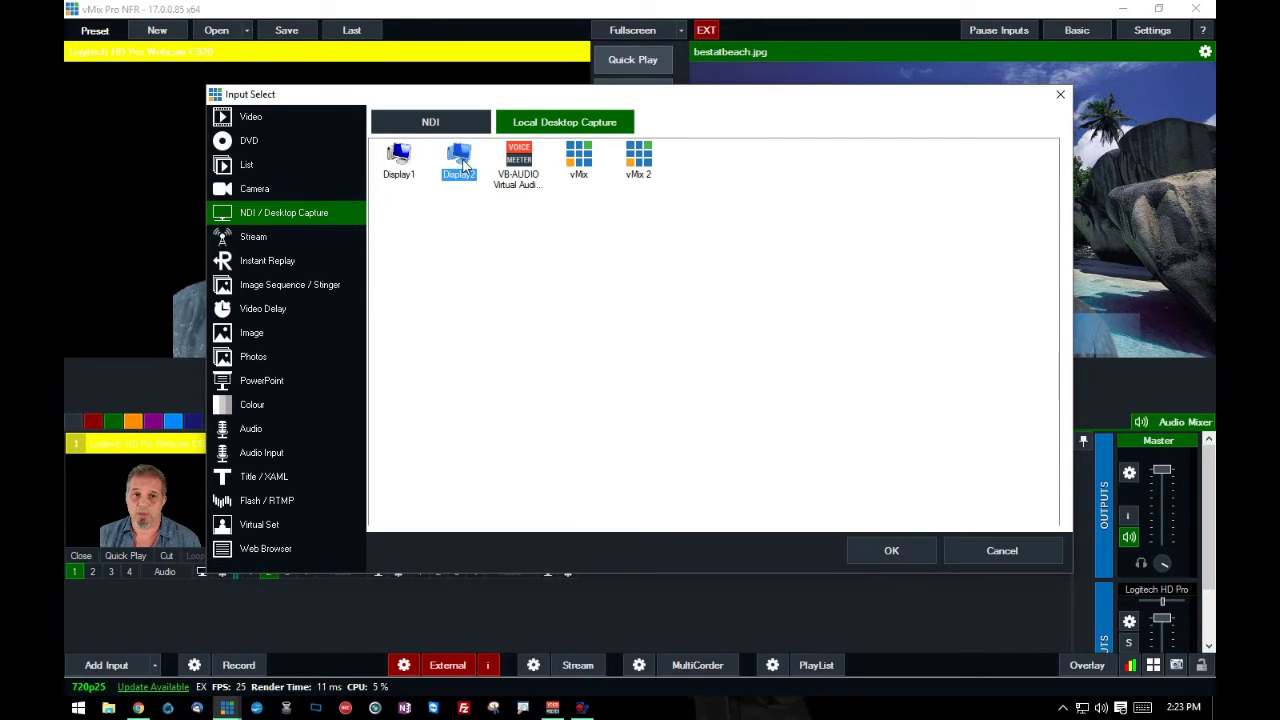
pyautogui.click(881, 555)
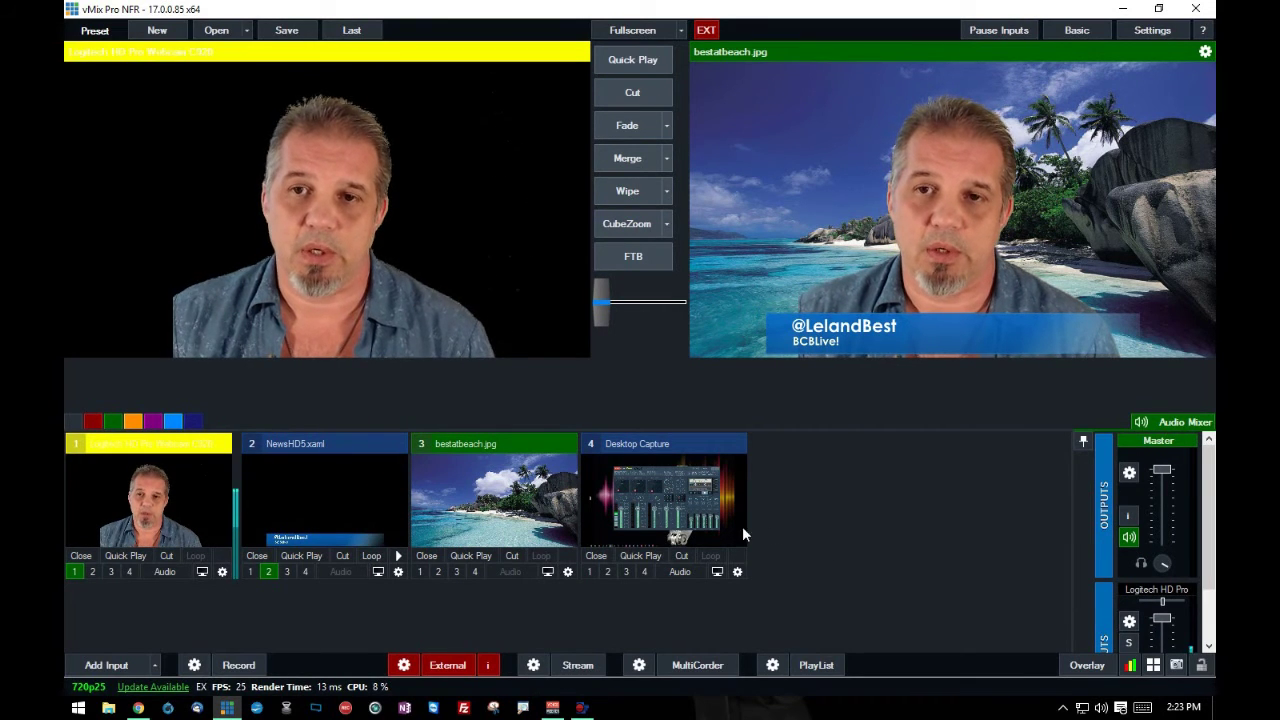
pyautogui.click(680, 500)
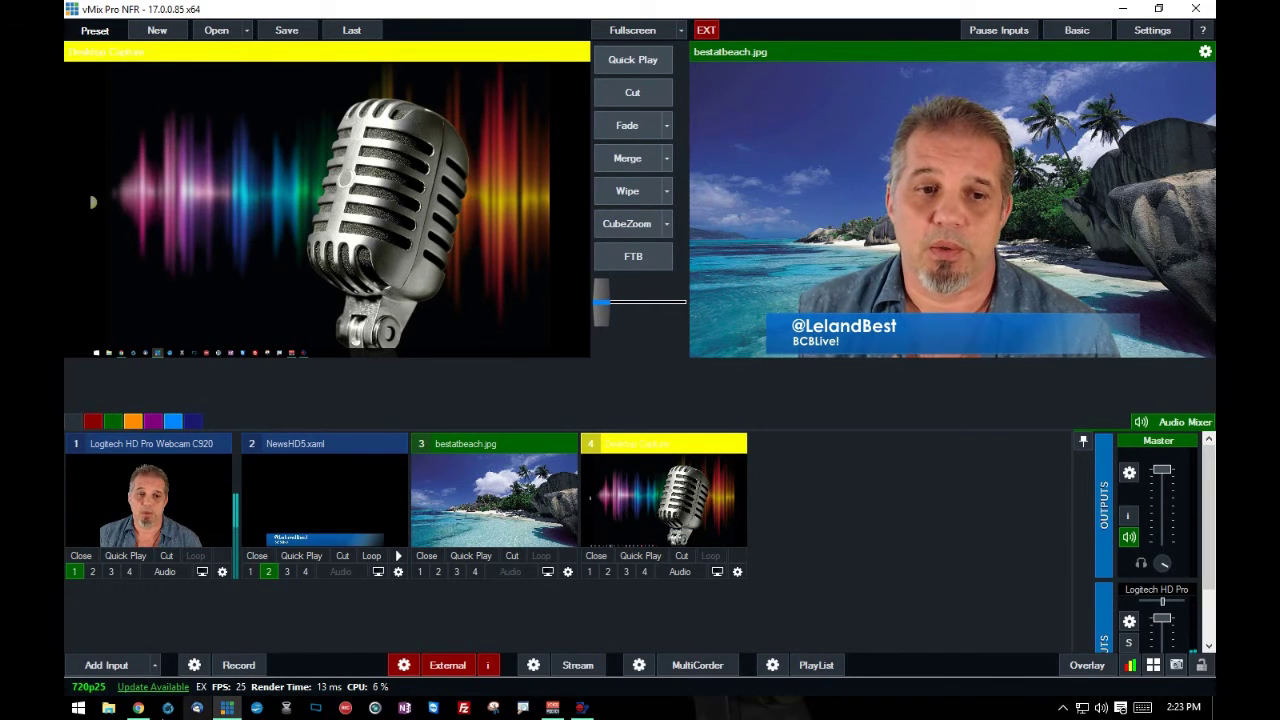
# Bring the Chrome window showing the vMix Purchase page onto the captured display
pyautogui.click(137, 709)
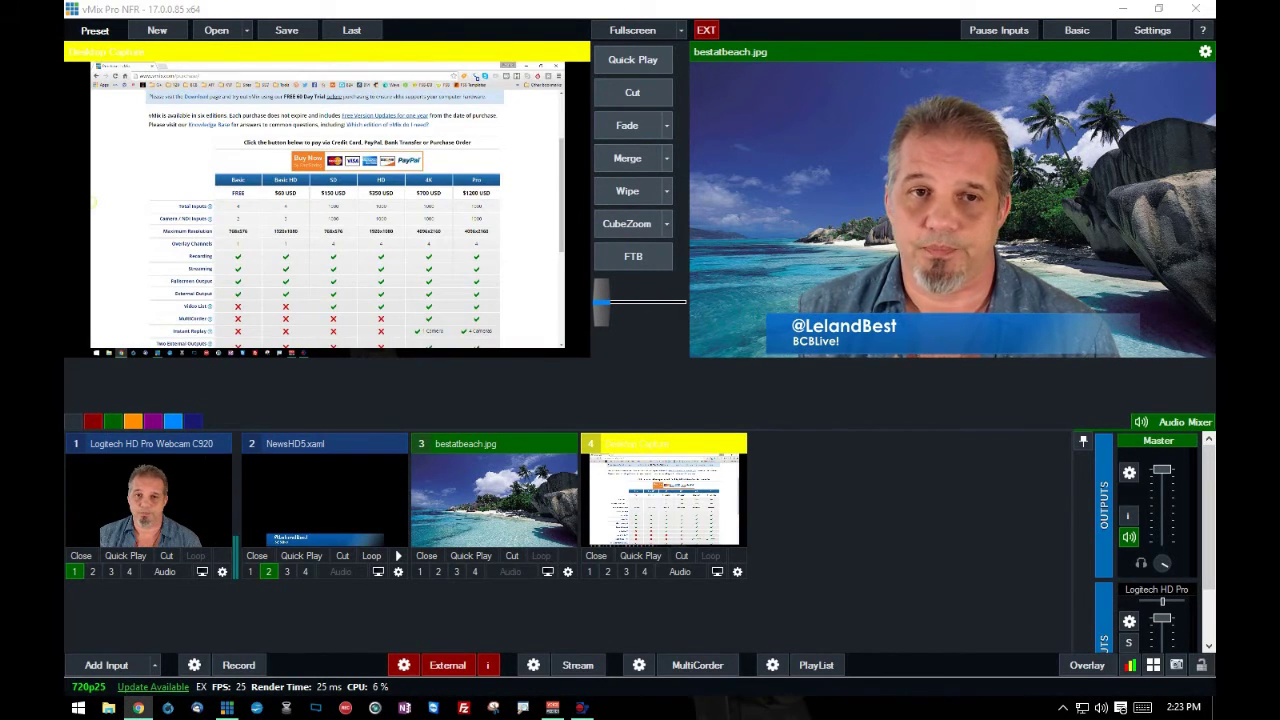
pyautogui.scroll(3, 327, 218)
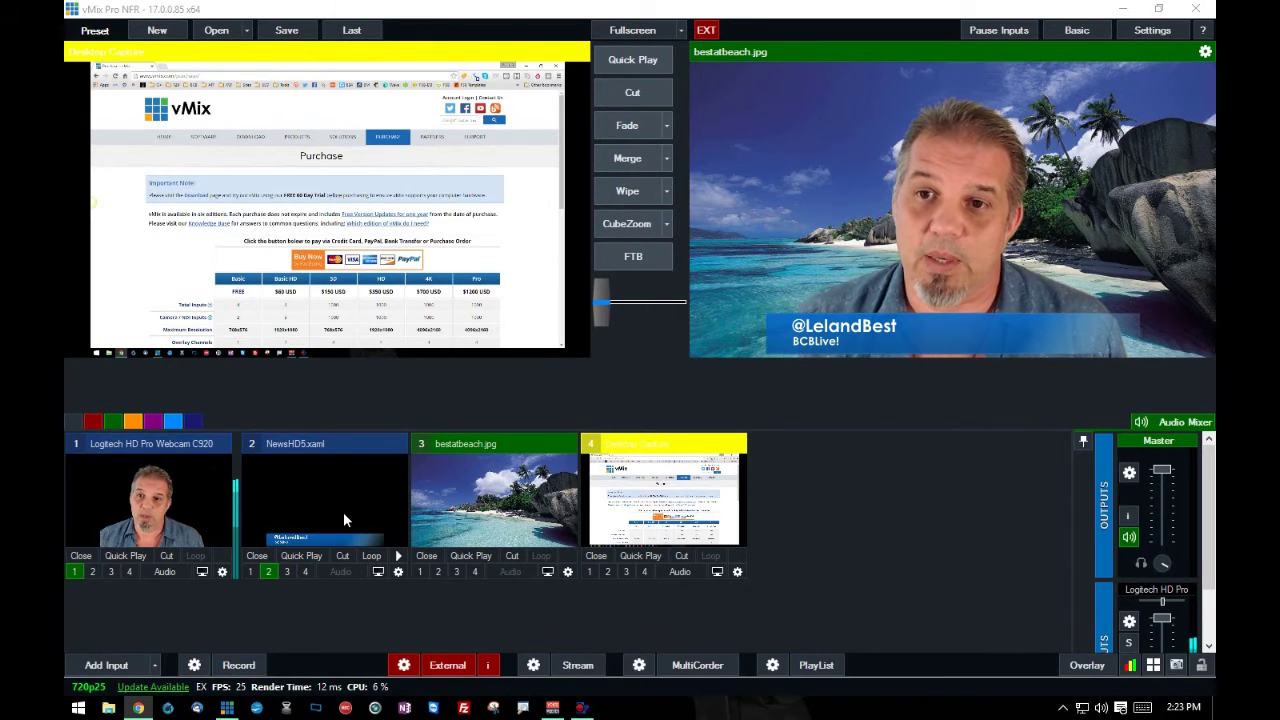
pyautogui.rightClick(638, 508)
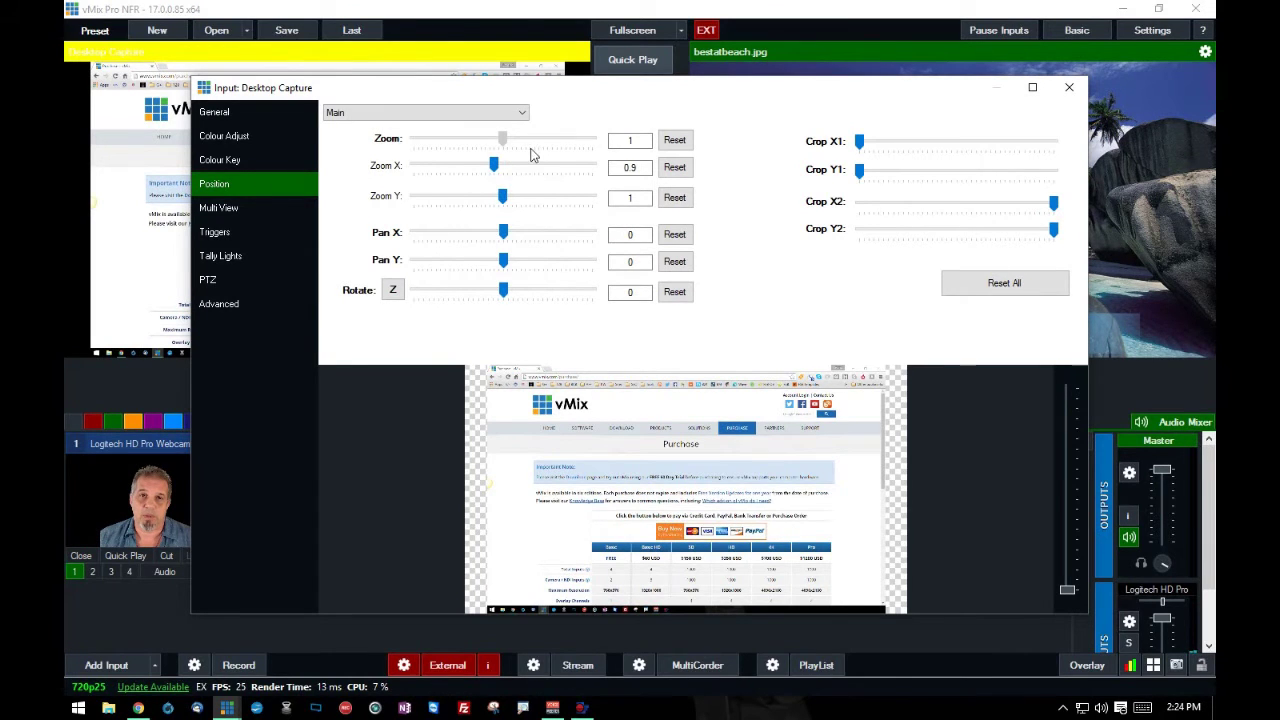
# Reset the desktop capture, zoom it to about 0.5, place it top-right, and overlay it as overlay 3
pyautogui.click(1036, 287)
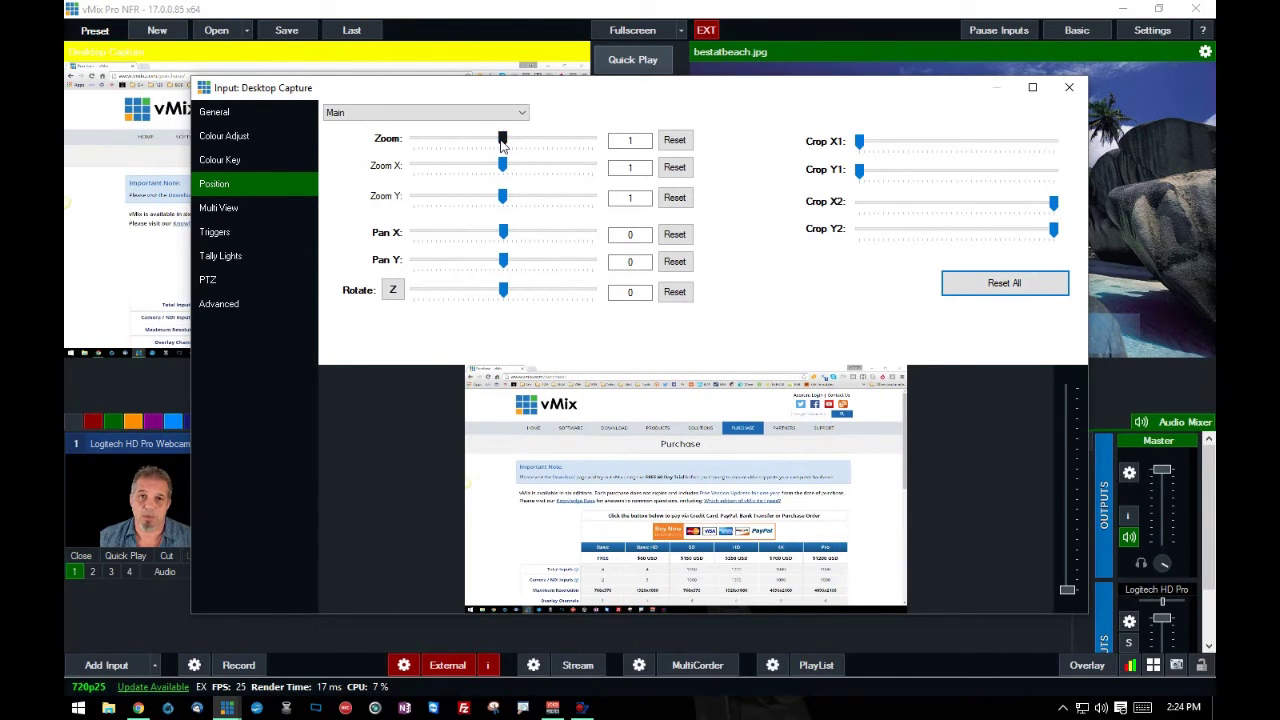
pyautogui.moveTo(502, 142); pyautogui.dragTo(456, 144)
pyautogui.moveTo(665, 497); pyautogui.dragTo(774, 438)
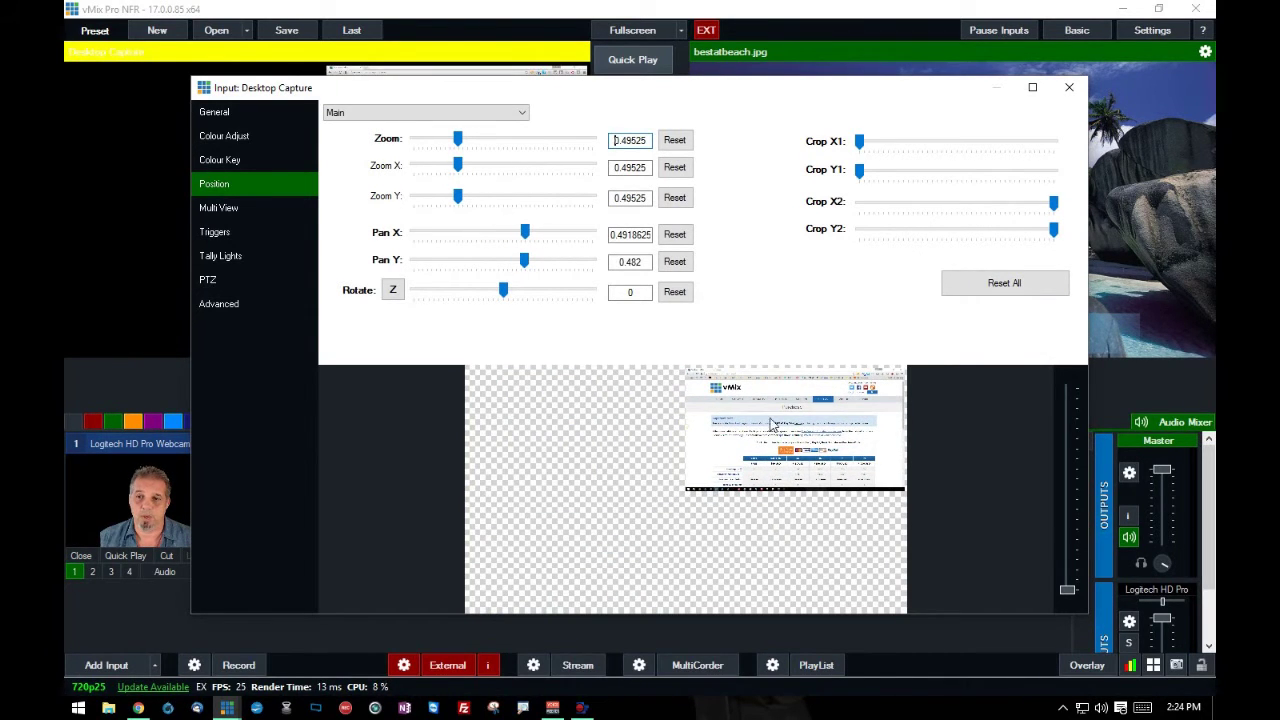
pyautogui.click(1069, 89)
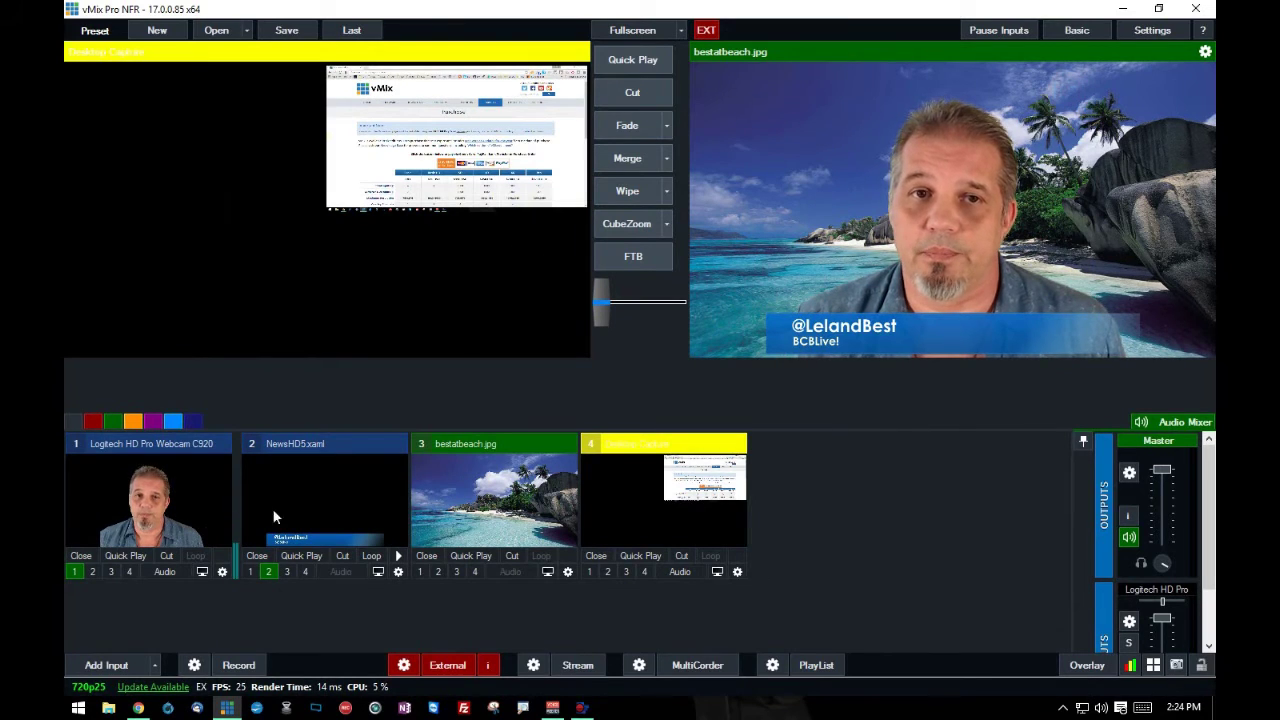
pyautogui.click(625, 571)
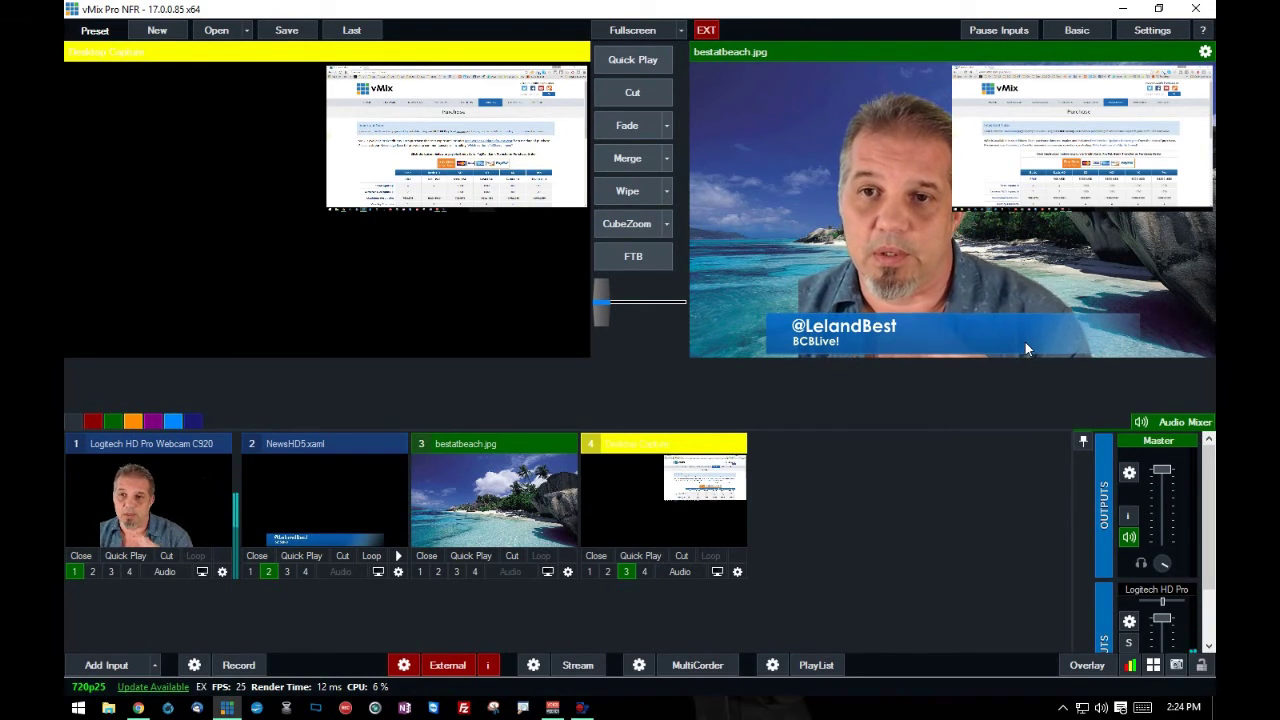
# Move the webcam presenter toward the left of the frame
pyautogui.click(150, 500)
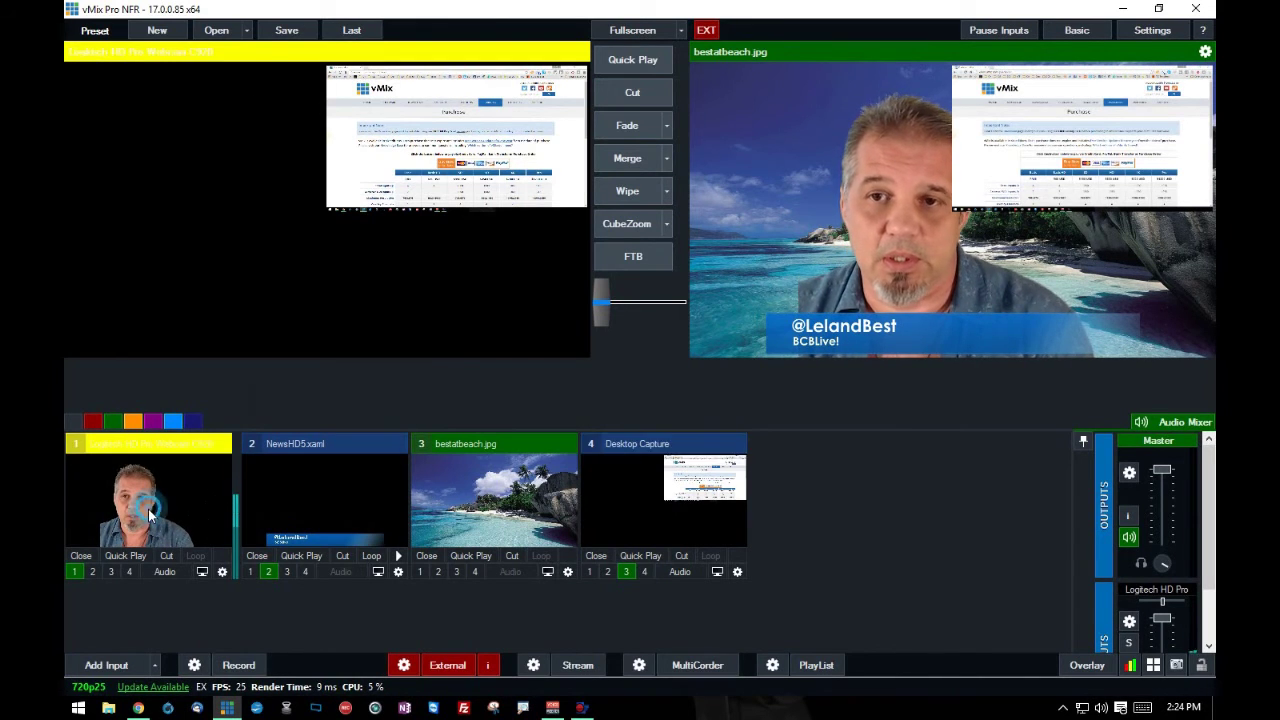
pyautogui.click(222, 571)
pyautogui.moveTo(681, 536); pyautogui.dragTo(590, 545)
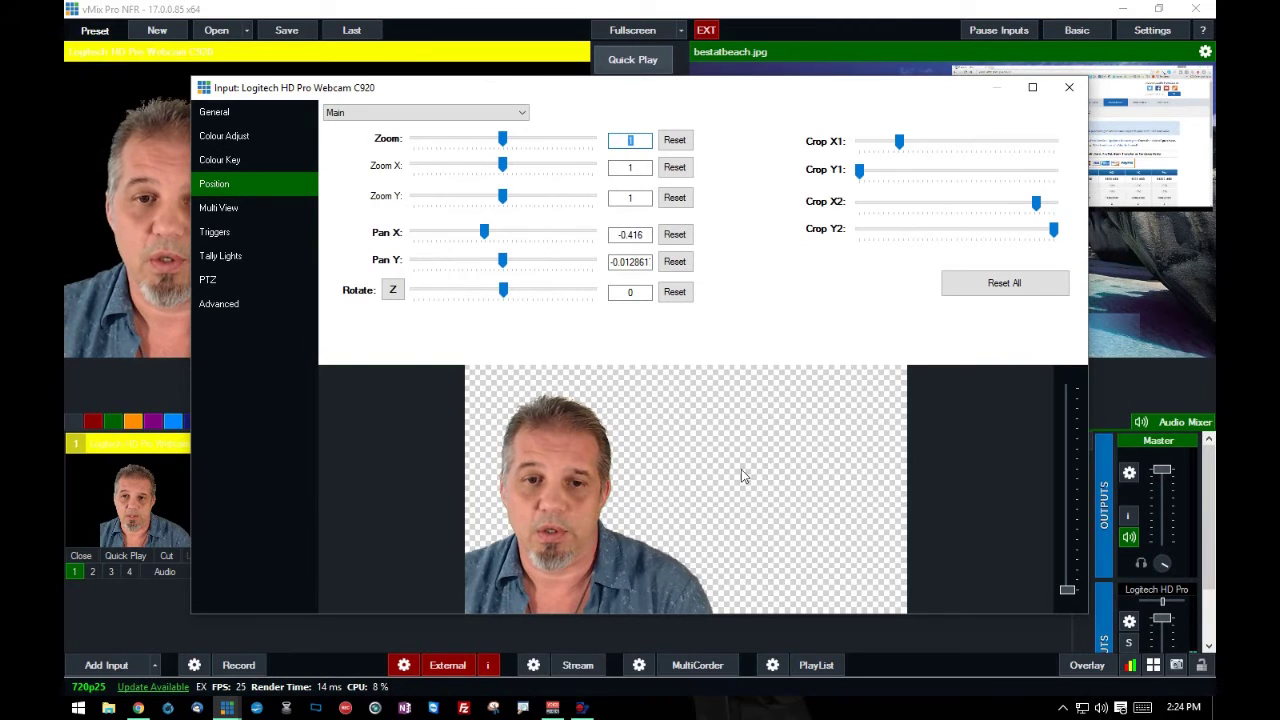
pyautogui.click(1069, 92)
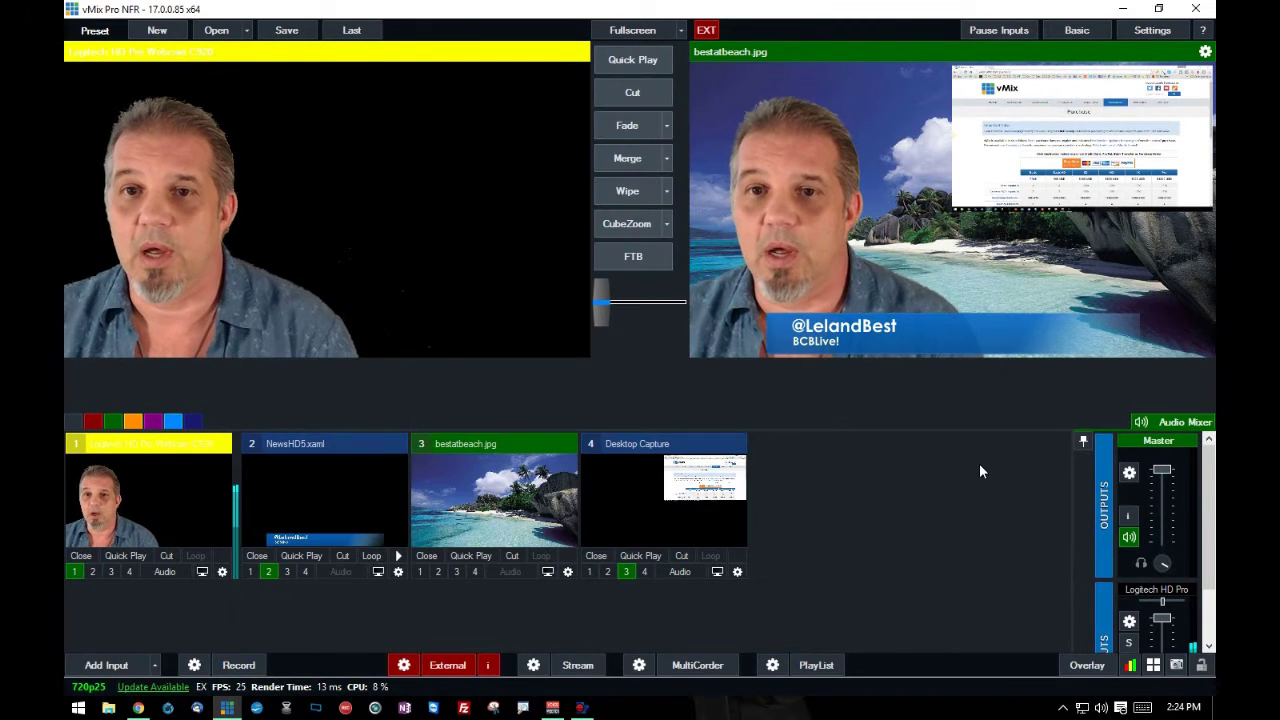
pyautogui.click(390, 496)
pyautogui.rightClick(390, 496)
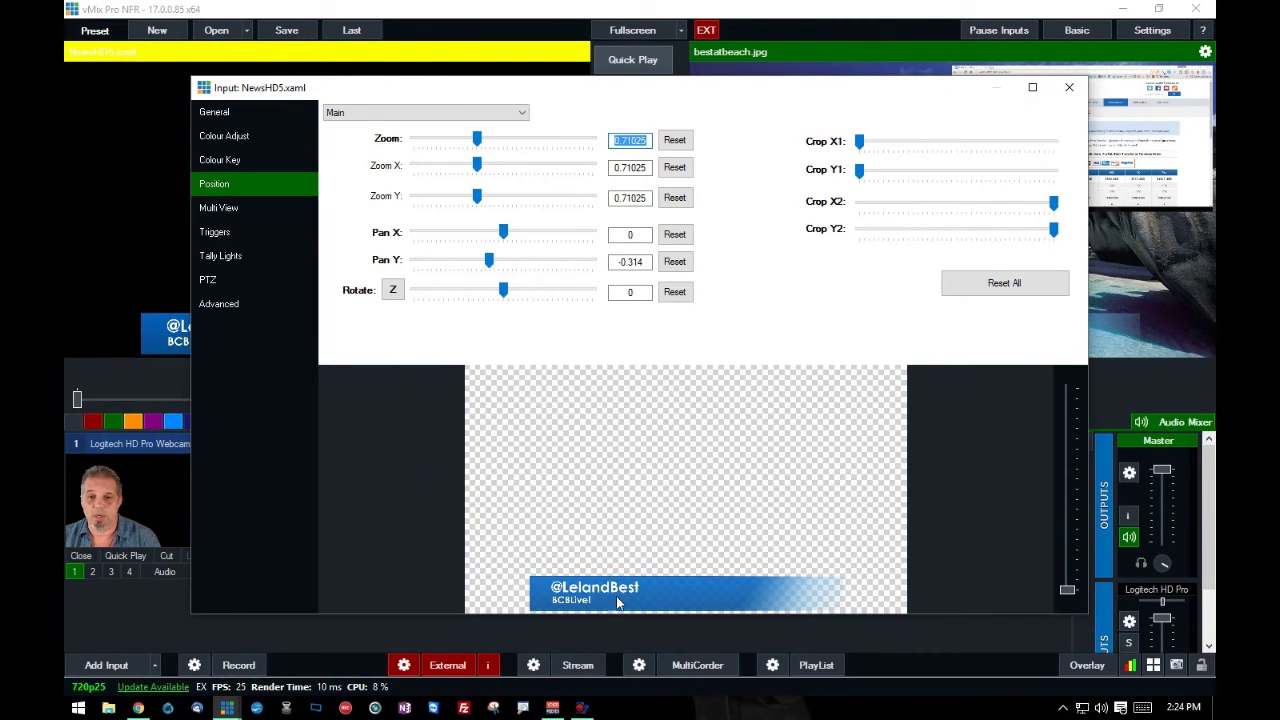
pyautogui.moveTo(618, 602); pyautogui.dragTo(554, 601)
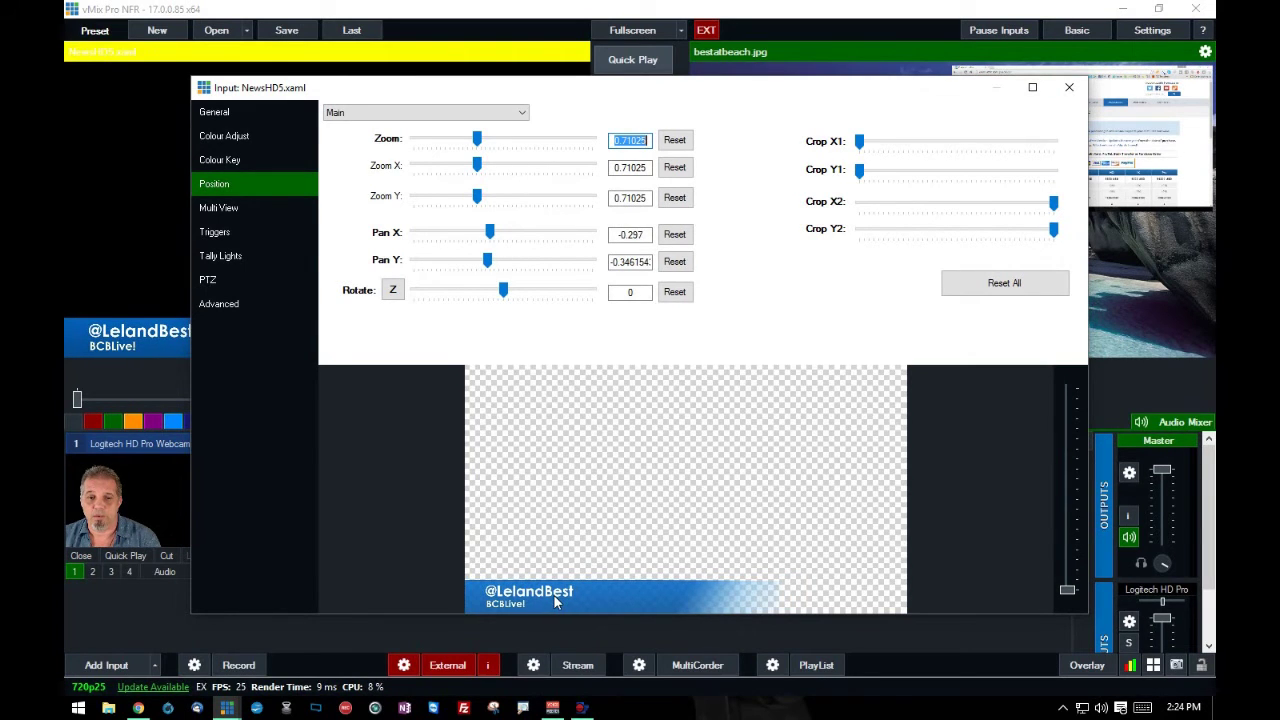
pyautogui.click(1070, 89)
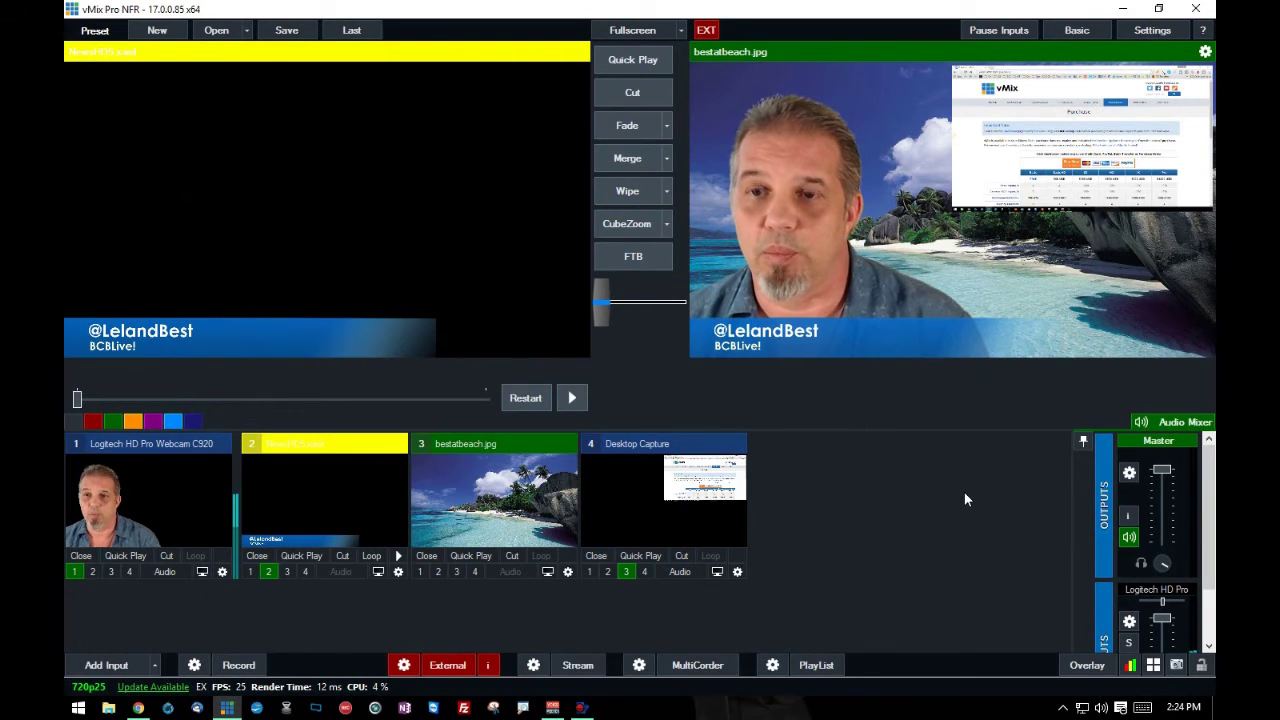
# Nudge the desktop capture inset slightly left and down
pyautogui.doubleClick(646, 512)
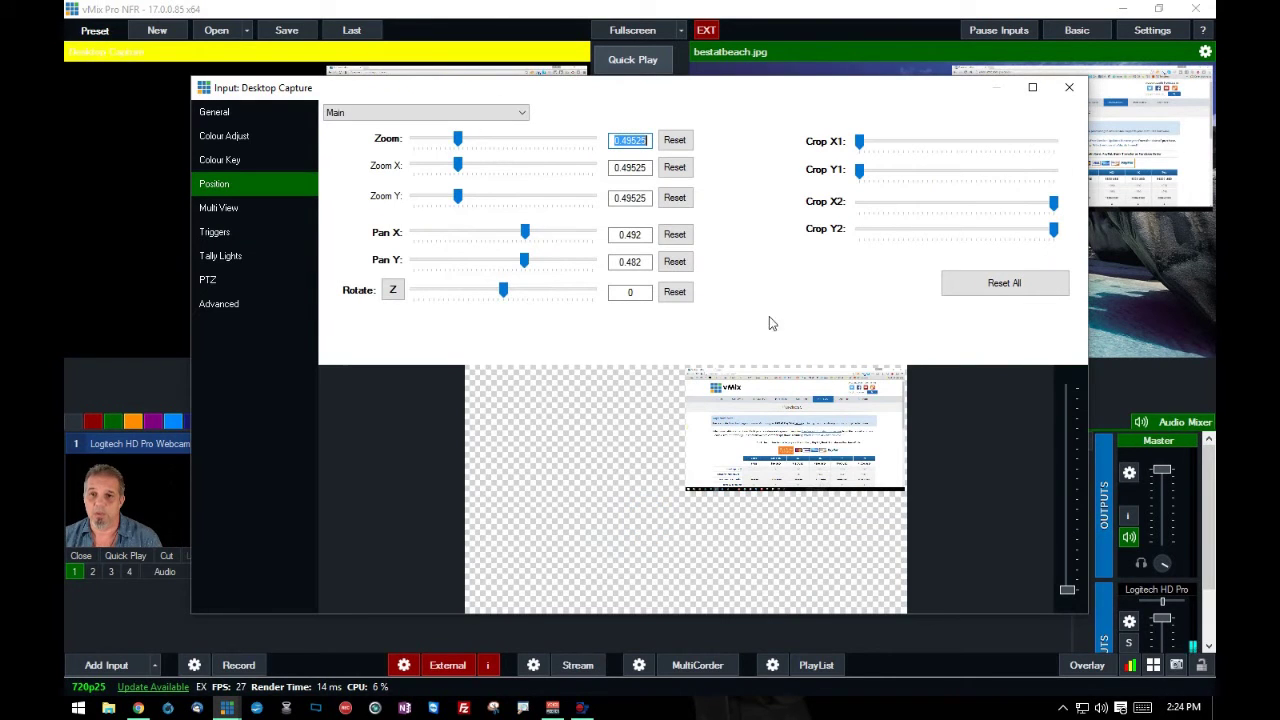
pyautogui.moveTo(840, 445); pyautogui.dragTo(822, 456)
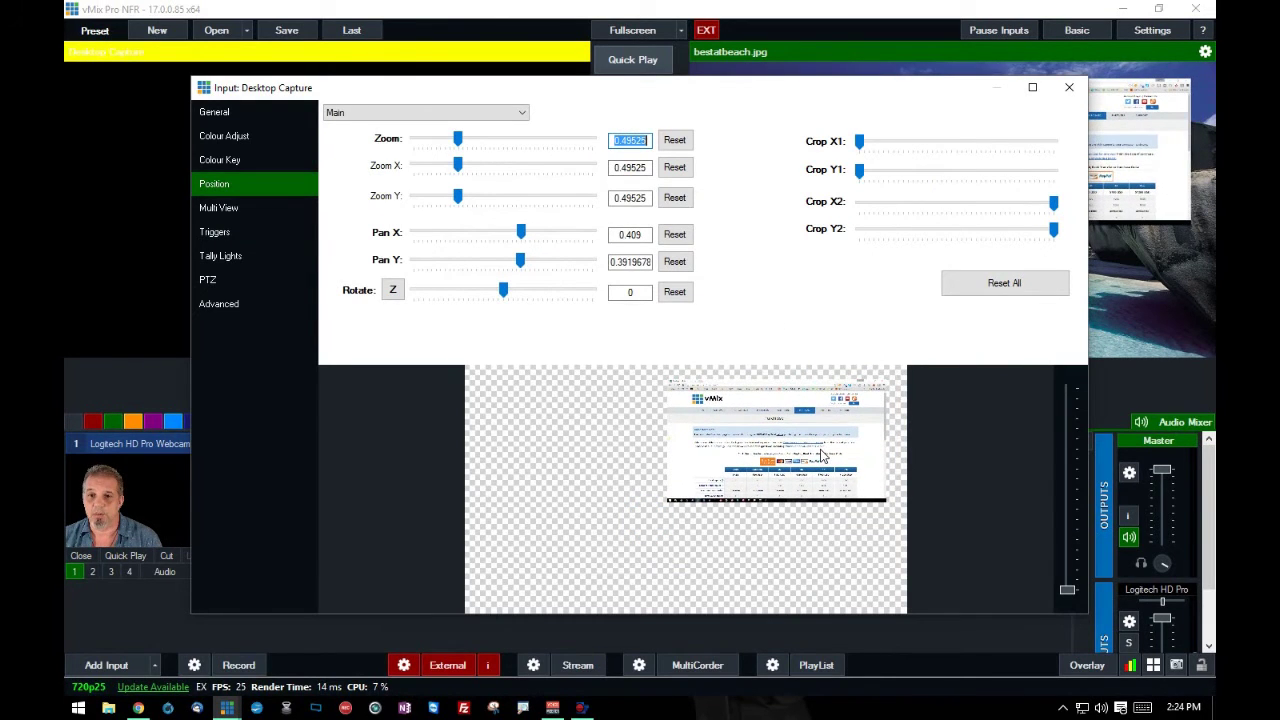
pyautogui.click(1070, 89)
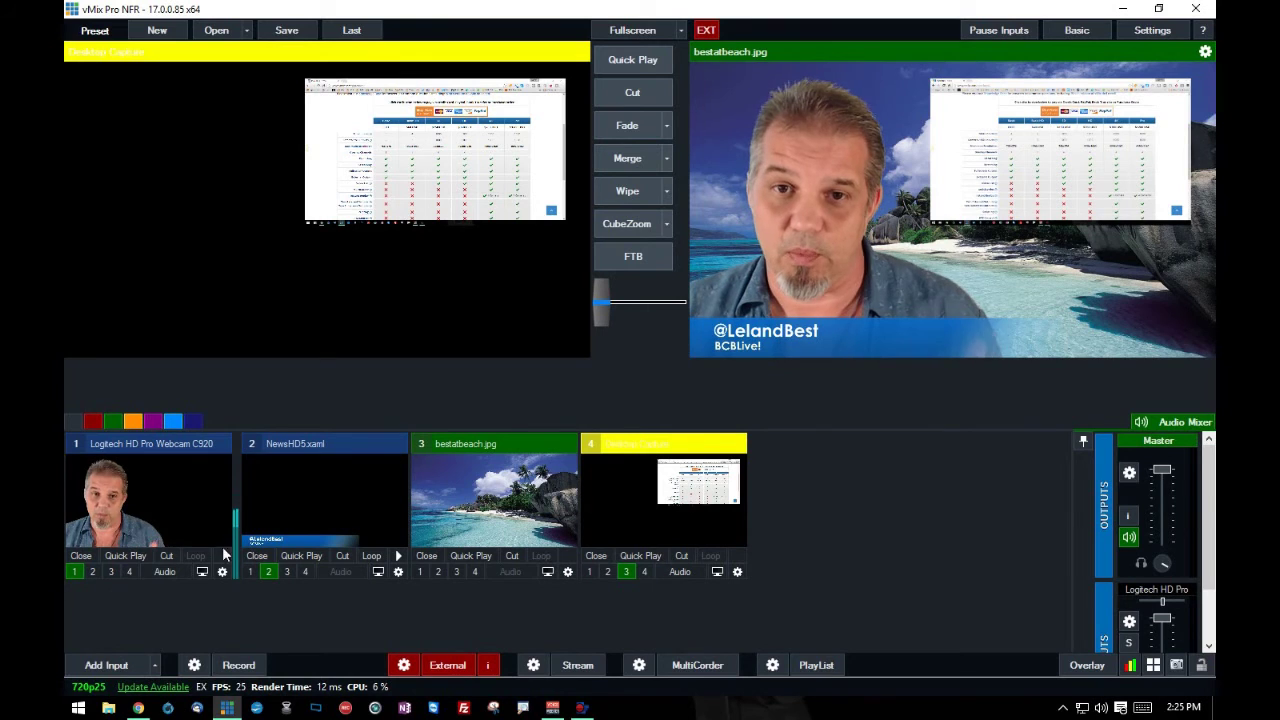
# Turn off the desktop, lower-third and webcam overlays, then merge the webcam from preview onto output
pyautogui.click(626, 571)
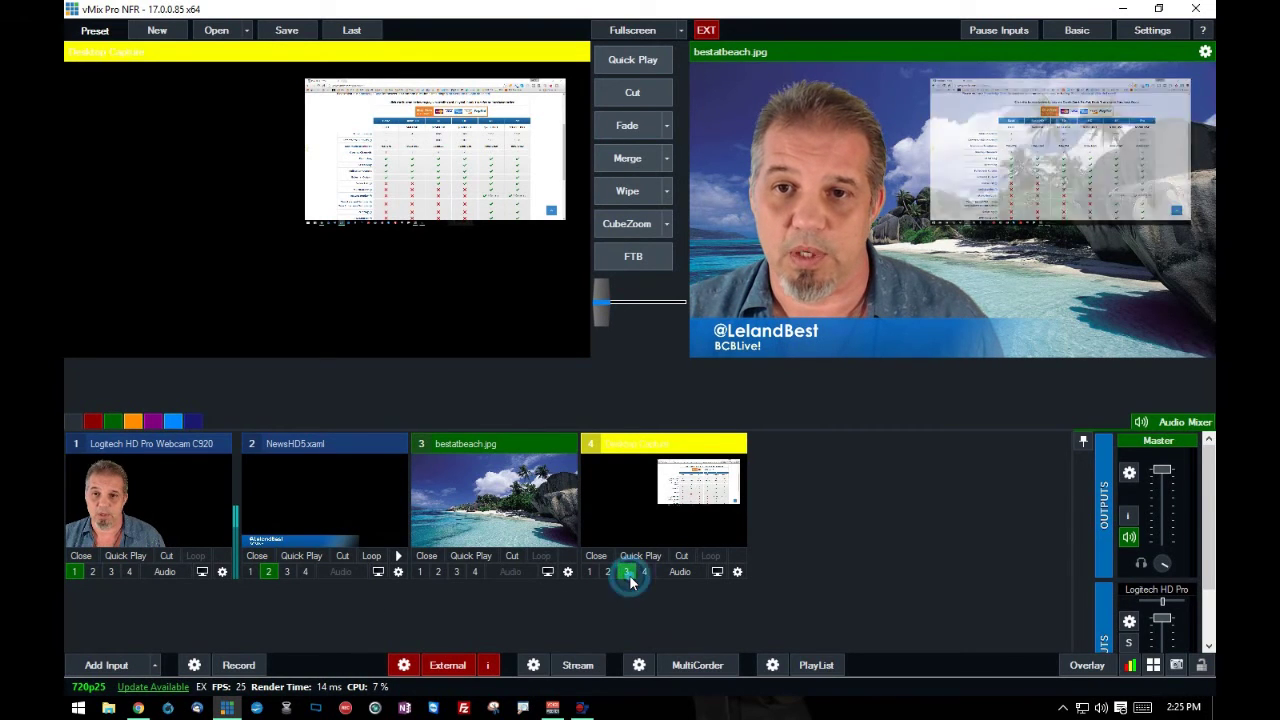
pyautogui.click(265, 572)
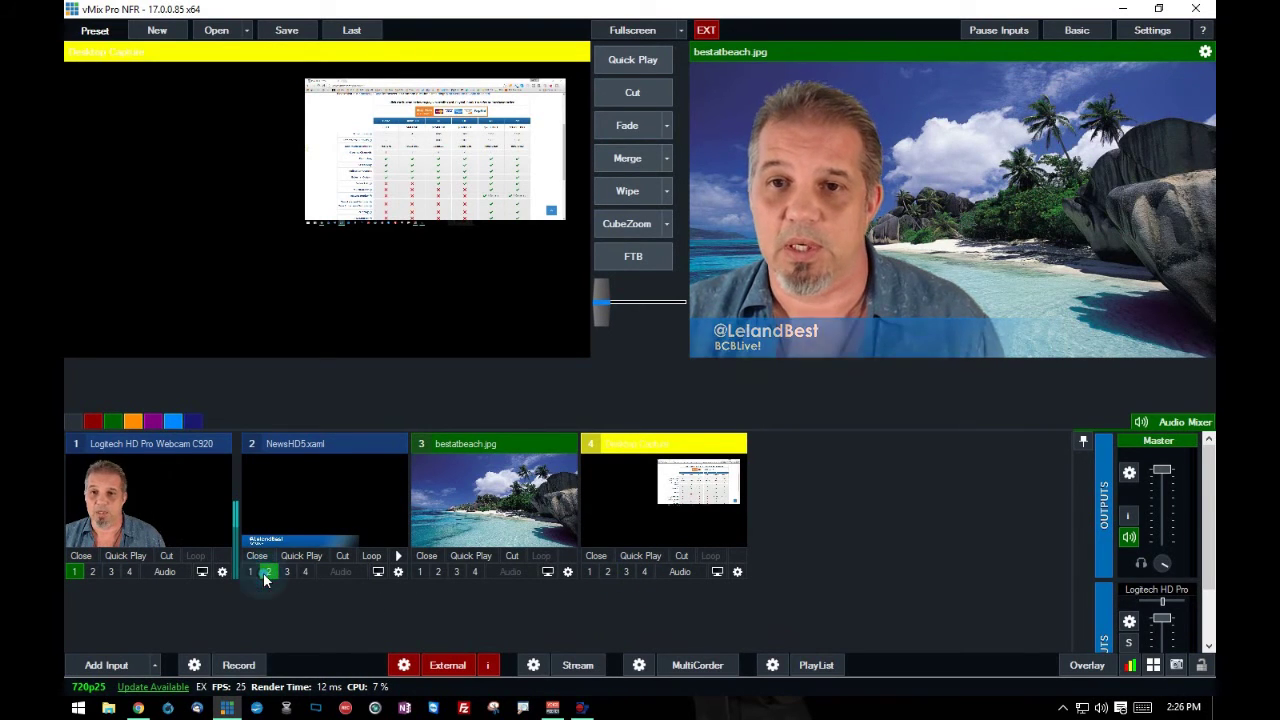
pyautogui.click(74, 572)
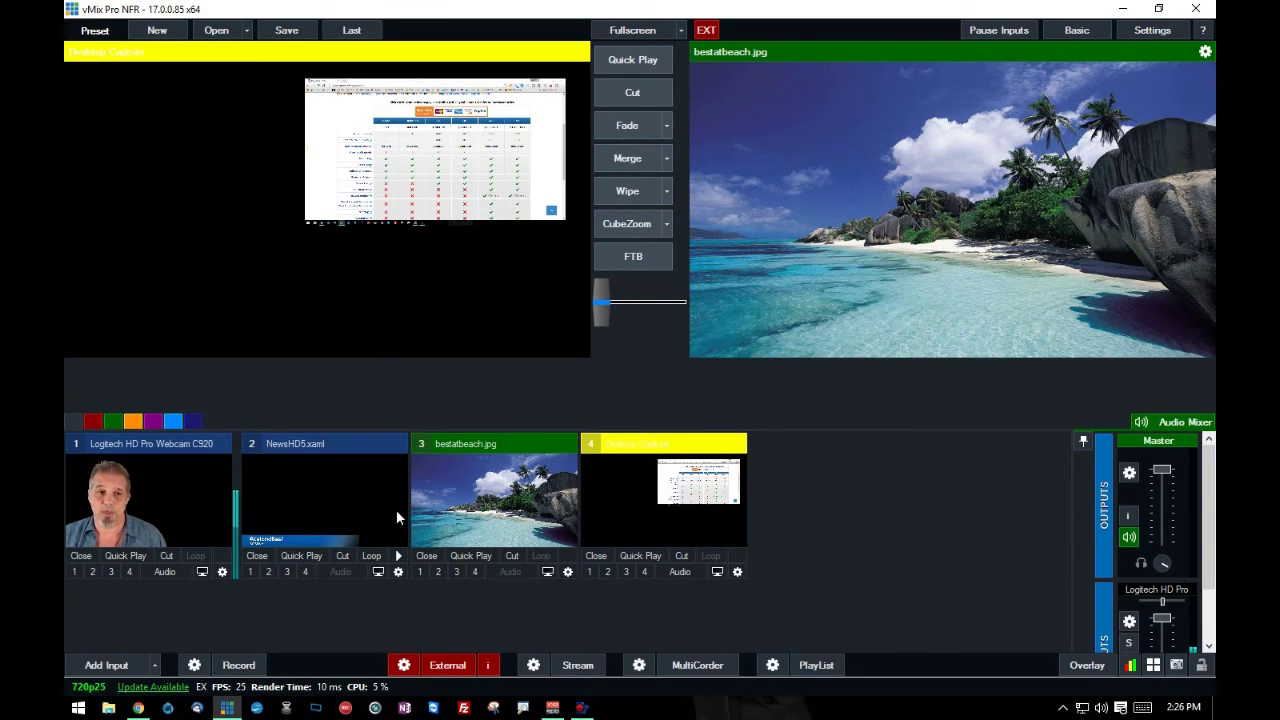
pyautogui.click(164, 500)
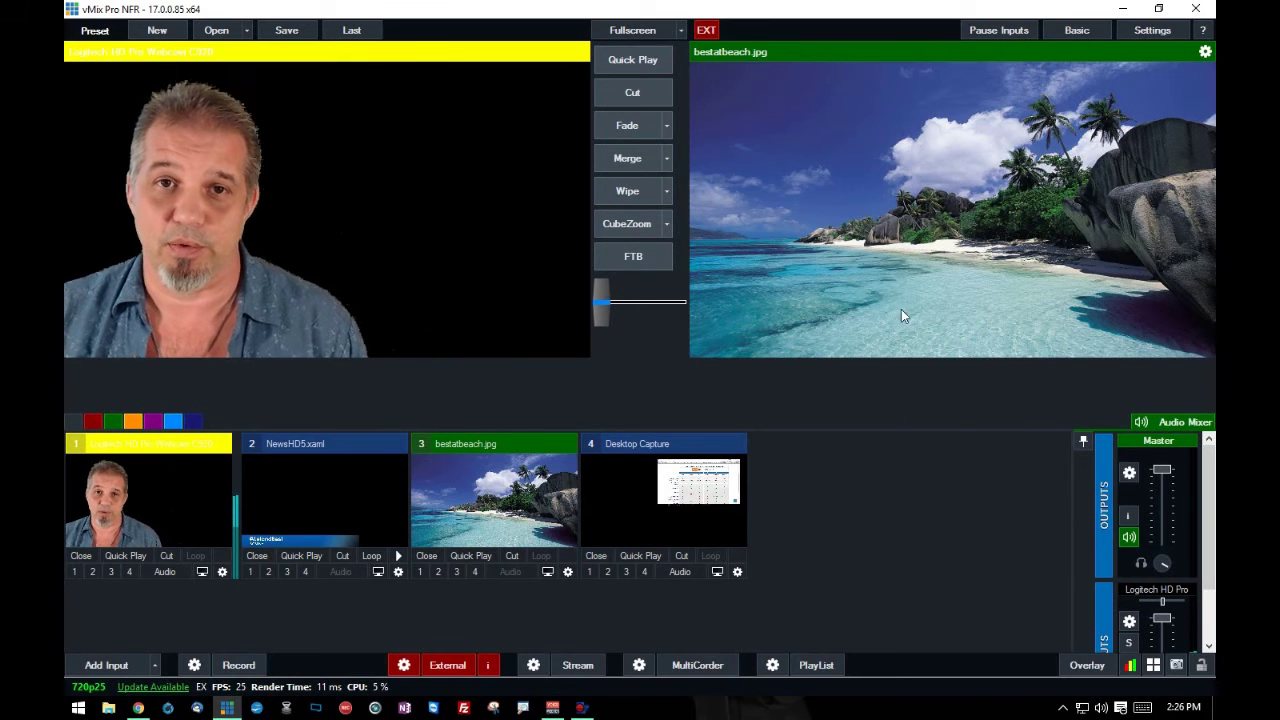
pyautogui.click(629, 167)
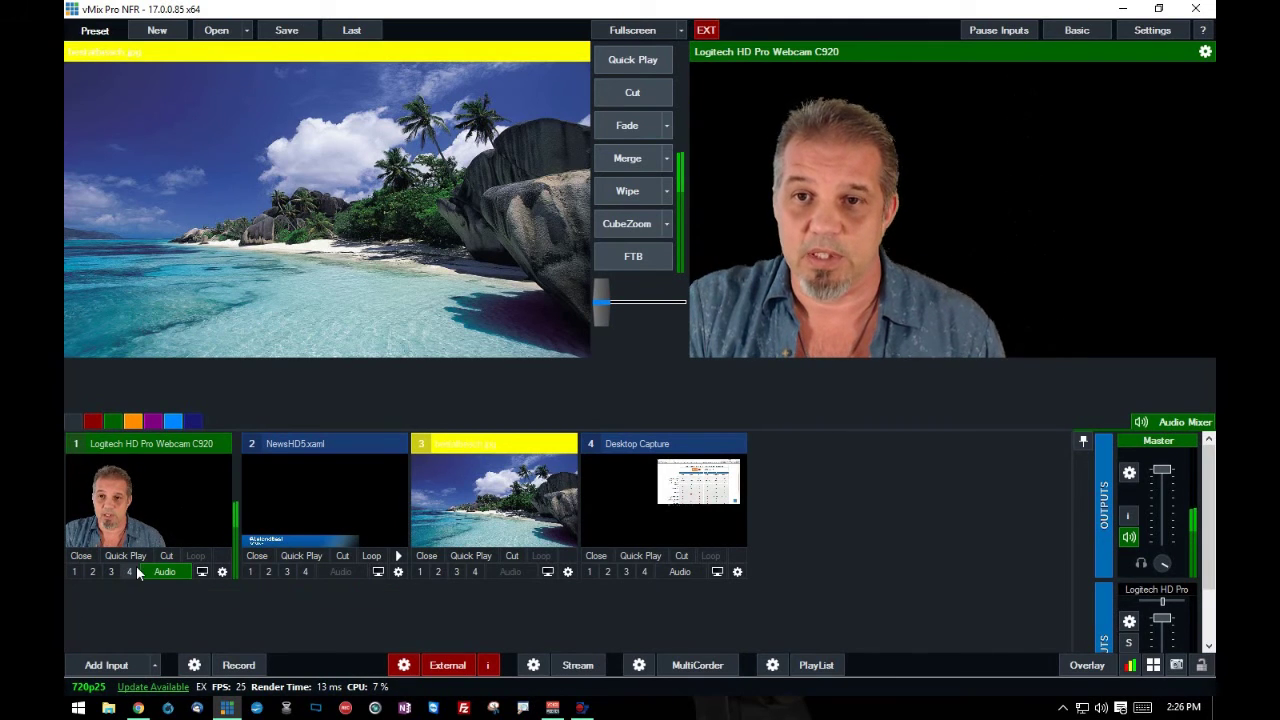
pyautogui.click(251, 572)
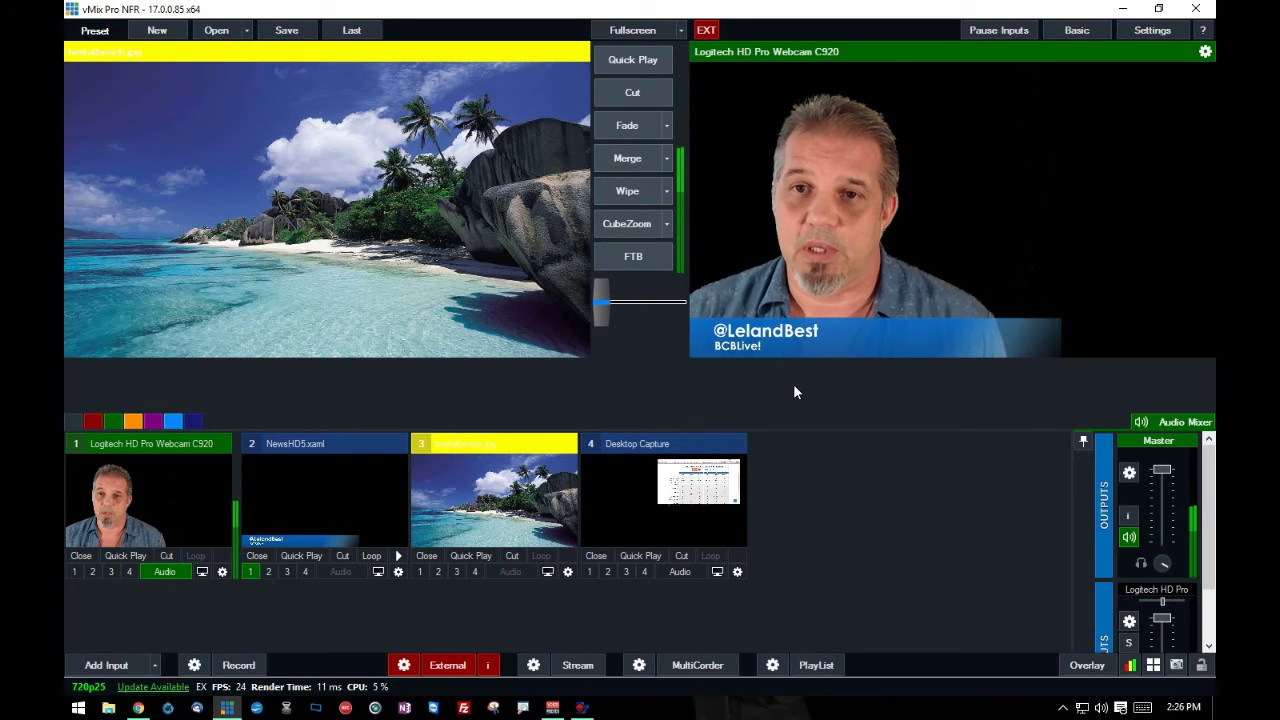
pyautogui.click(590, 572)
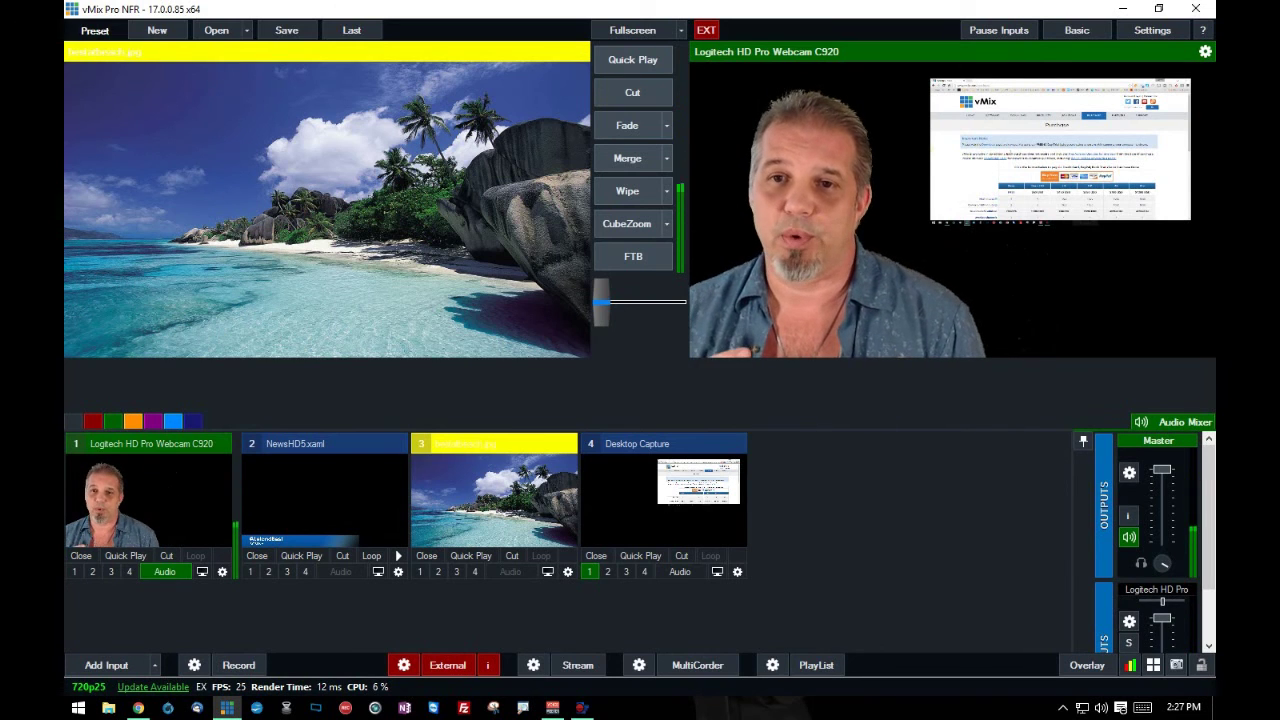
# Stop the external output, confirming Yes, then start recording to VMix-video.mp4
pyautogui.click(448, 665)
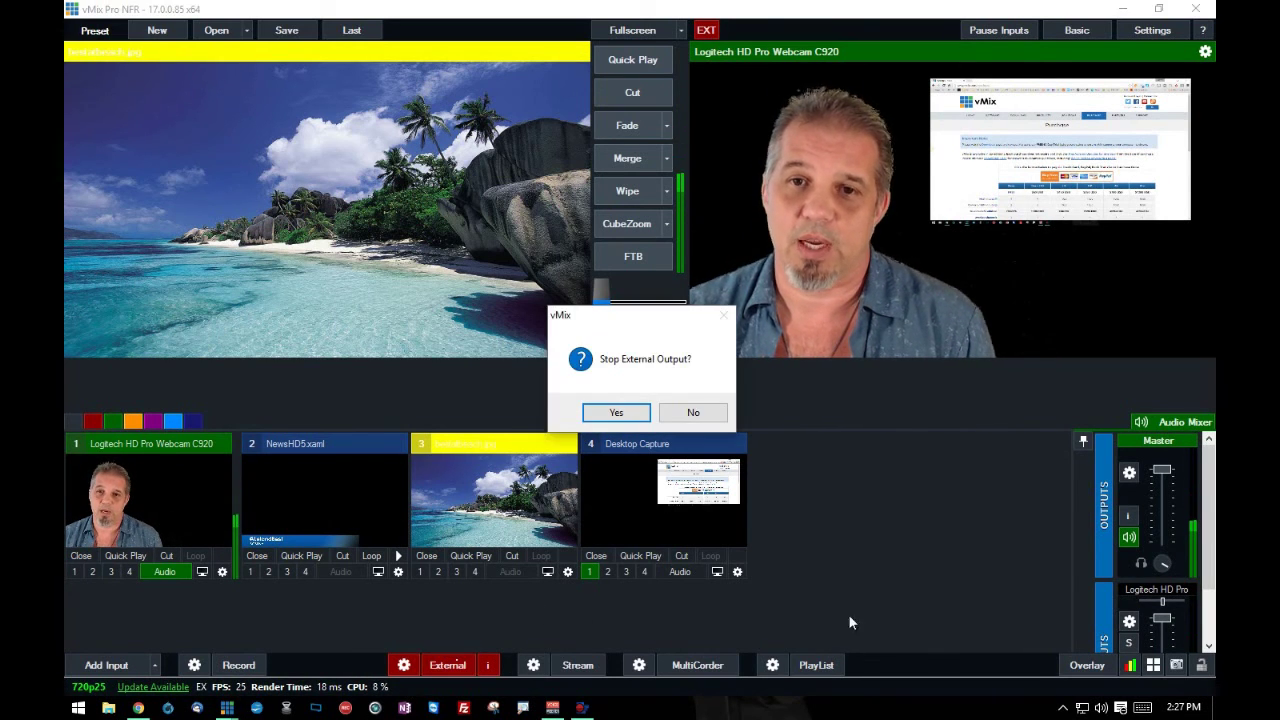
pyautogui.click(616, 412)
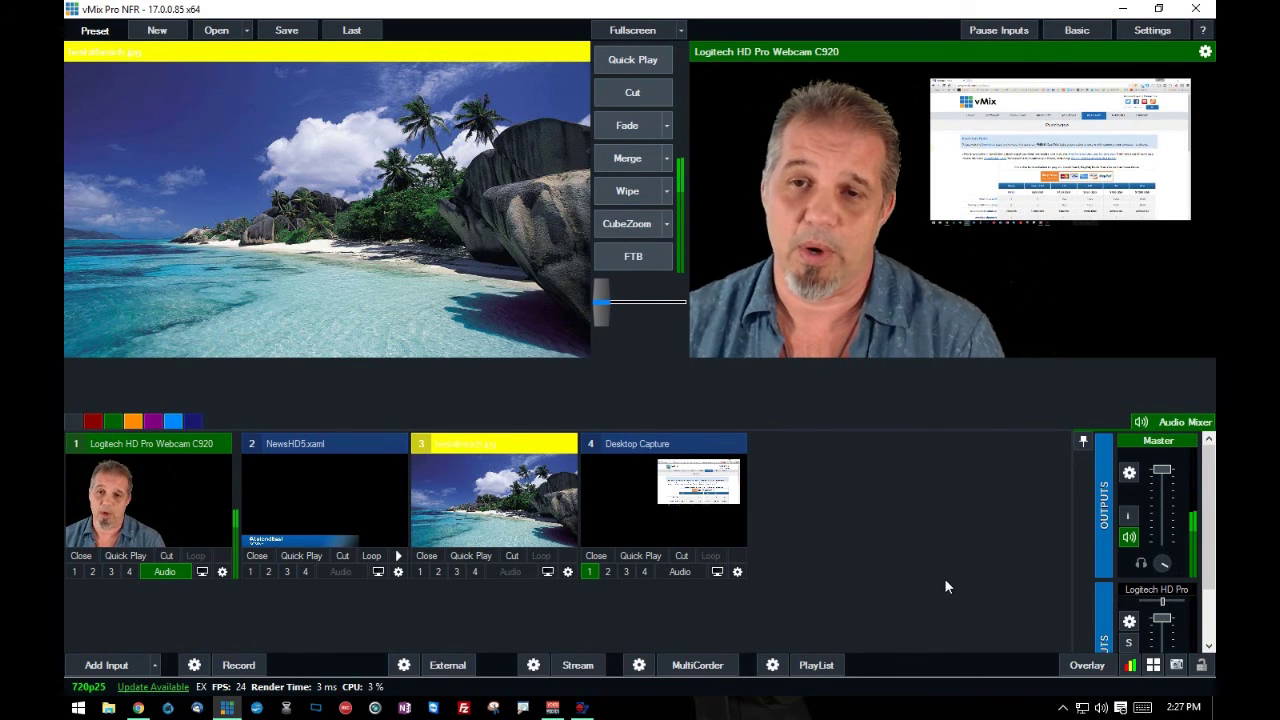
pyautogui.click(246, 668)
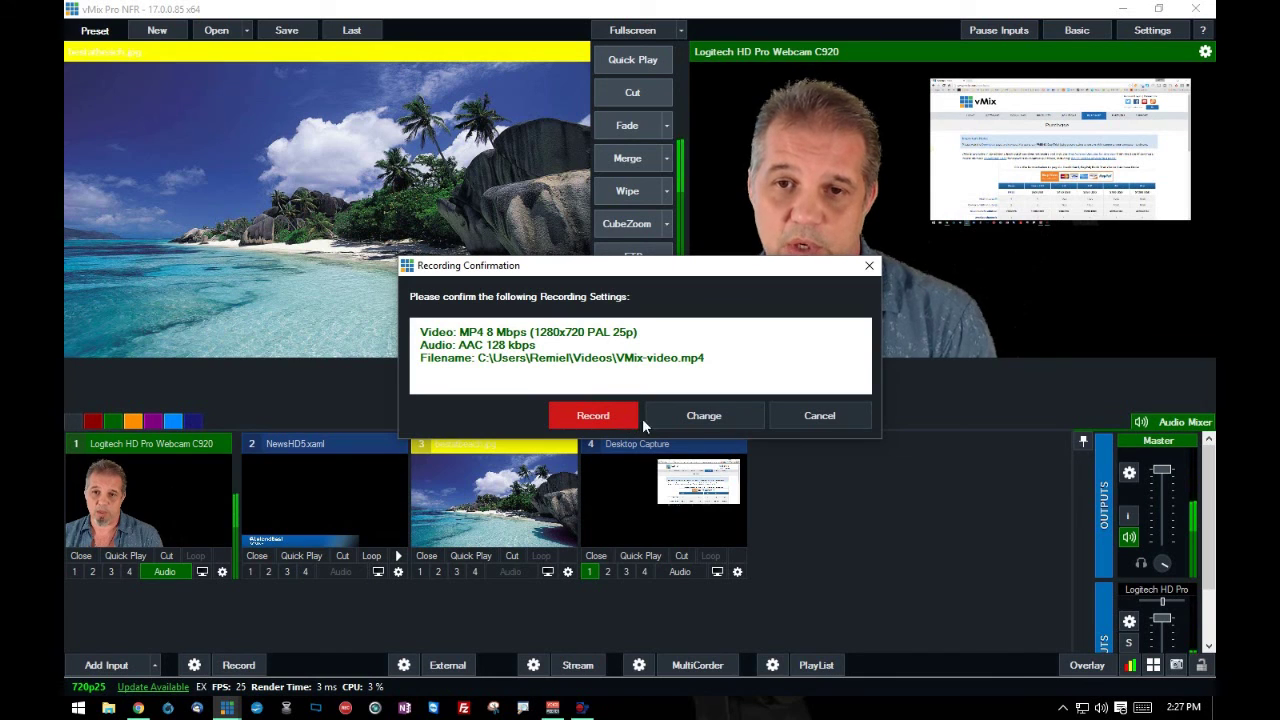
pyautogui.click(820, 416)
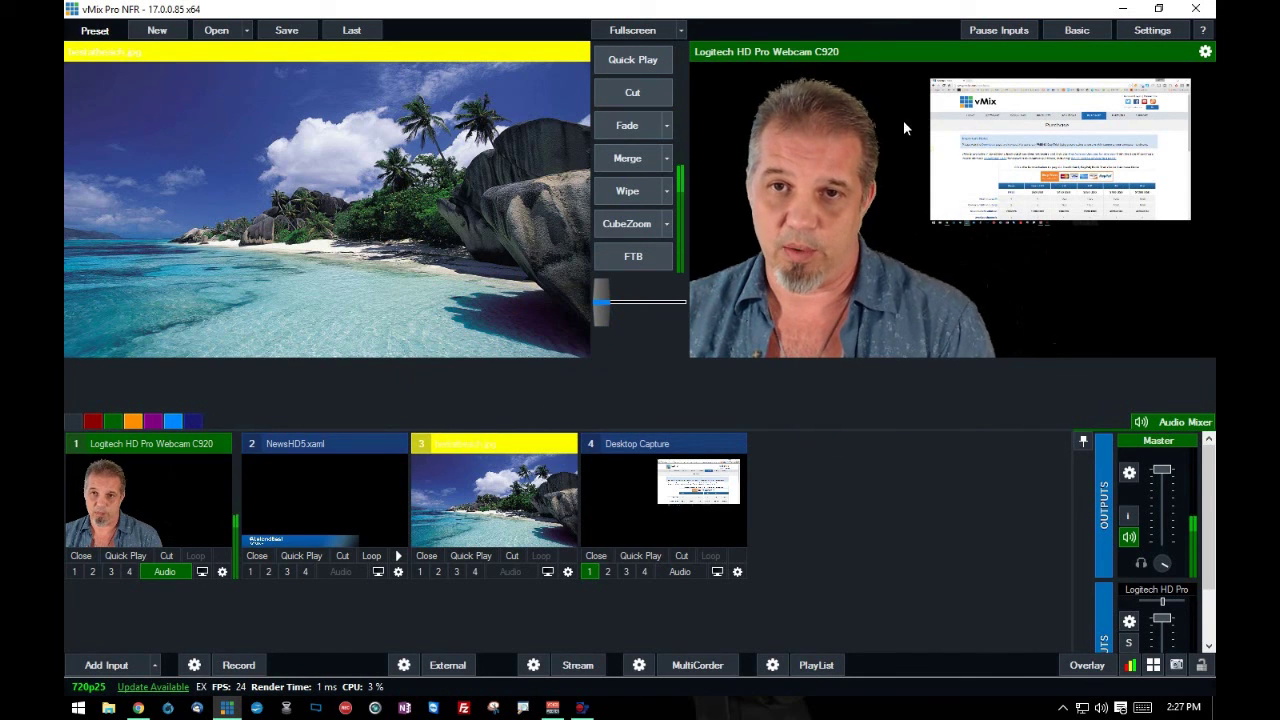